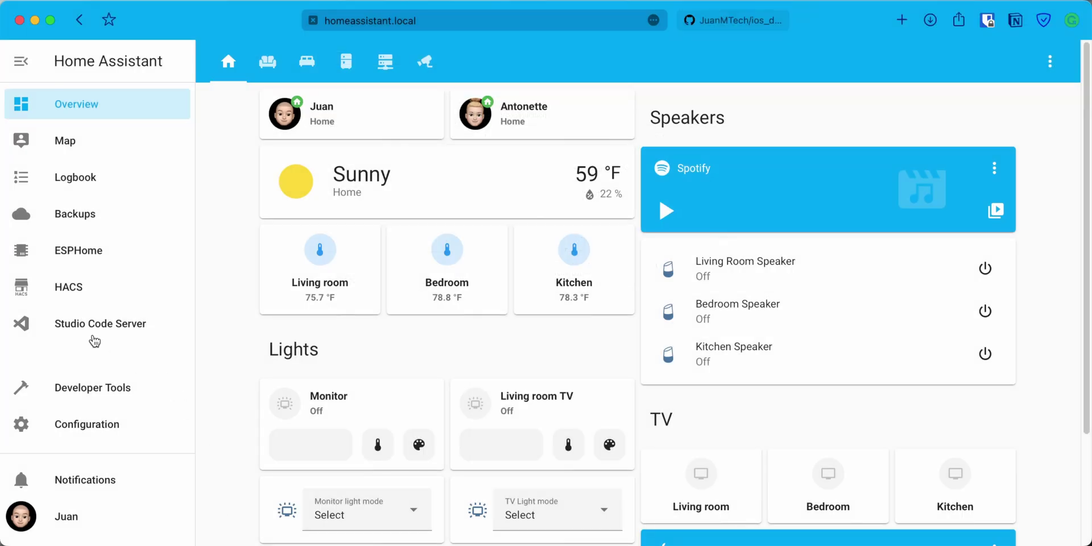
Add a 'frontend:' entry with the themes !include_dir_merge_named line to configuration.yaml and save it
{"action": "left_click", "coordinate": [87, 329]}
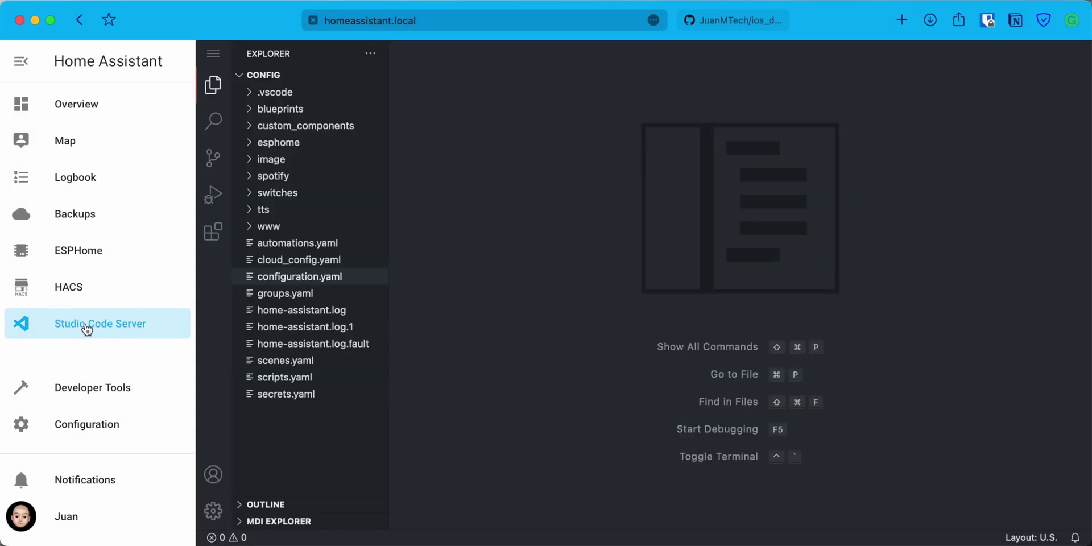
{"action": "left_click", "coordinate": [305, 283]}
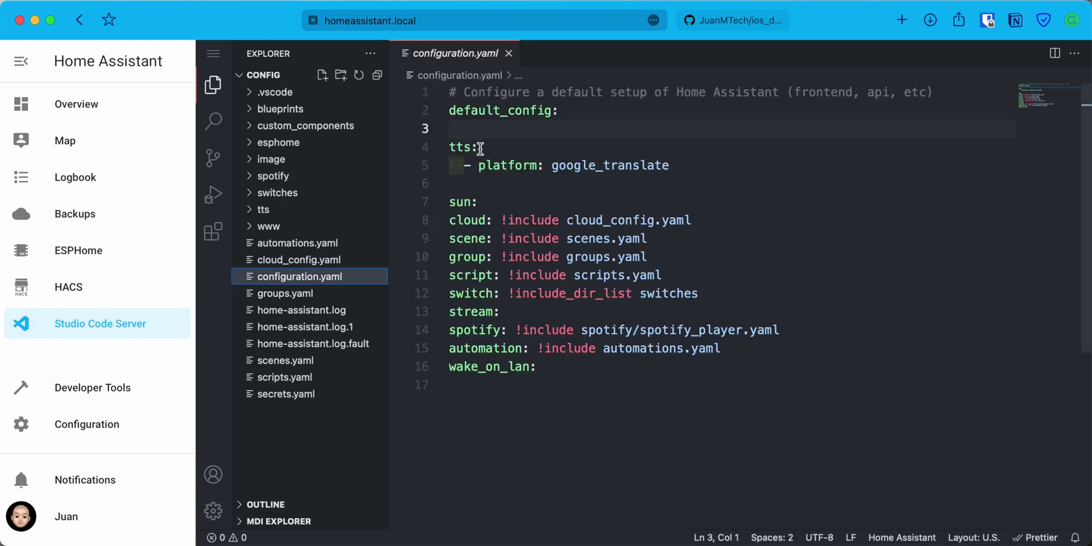
{"action": "left_click", "coordinate": [484, 128]}
{"action": "key", "text": "Return"}
{"action": "key", "text": "Return"}
{"action": "key", "text": "Up"}
{"action": "type", "text": "frontend:"}
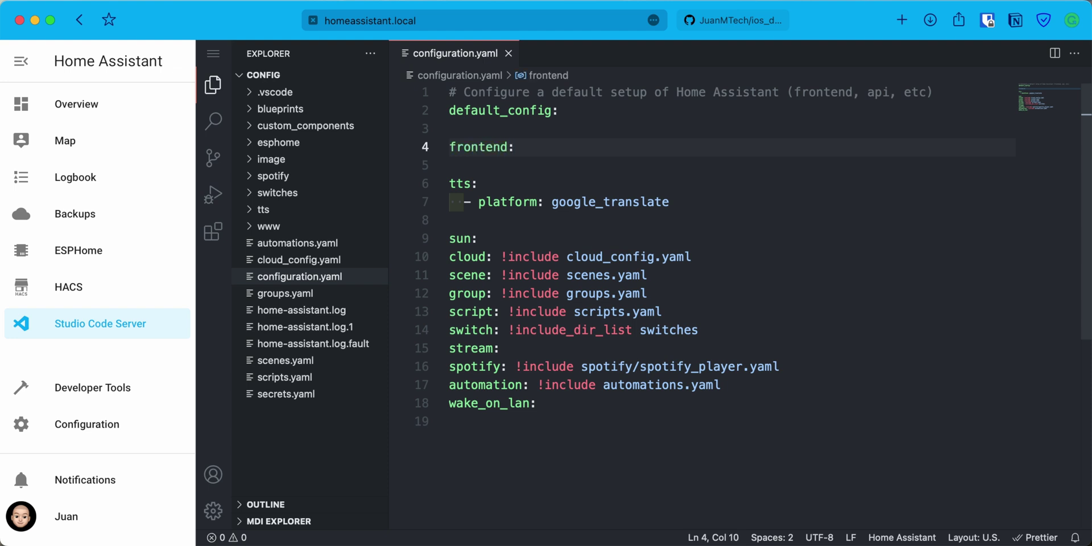
{"action": "key", "text": "Return"}
{"action": "type", "text": "themes: !include_dir_merge_named themes"}
{"action": "left_click", "coordinate": [214, 57]}
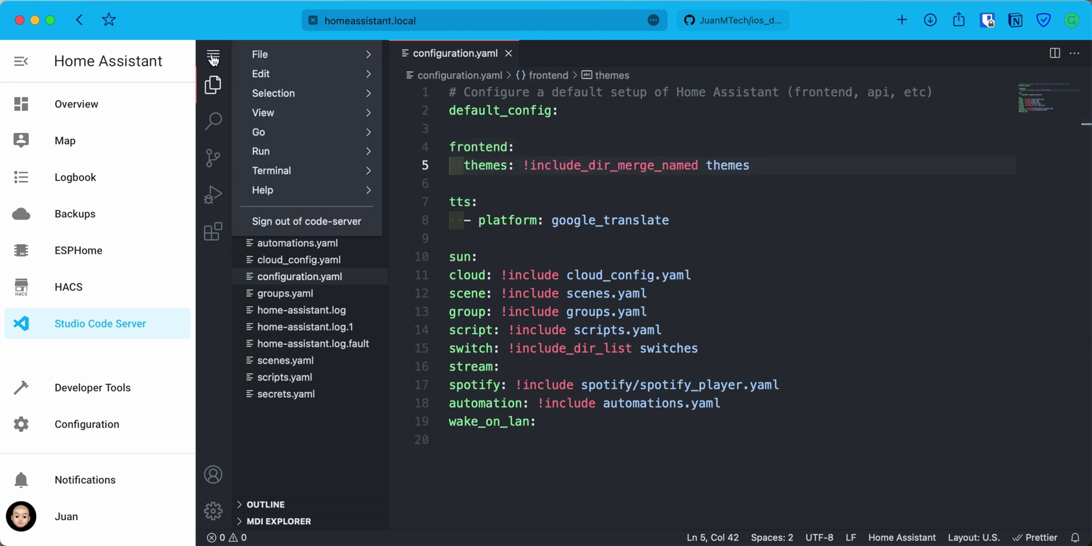
{"action": "mouse_move", "coordinate": [259, 60]}
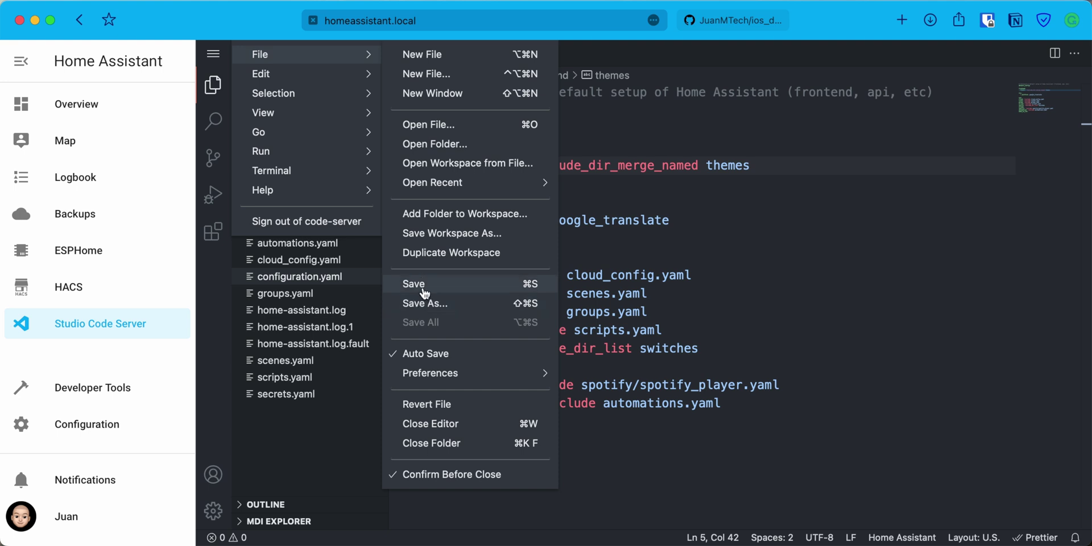
{"action": "left_click", "coordinate": [424, 287]}
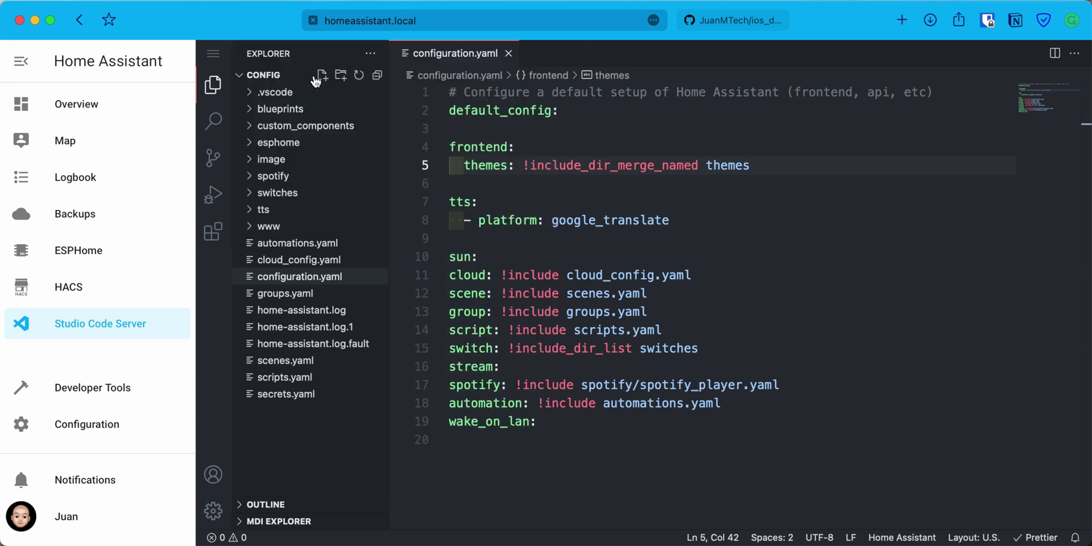
Create a new folder named 'themes' in the config directory
{"action": "left_click", "coordinate": [341, 75]}
{"action": "type", "text": "theme"}
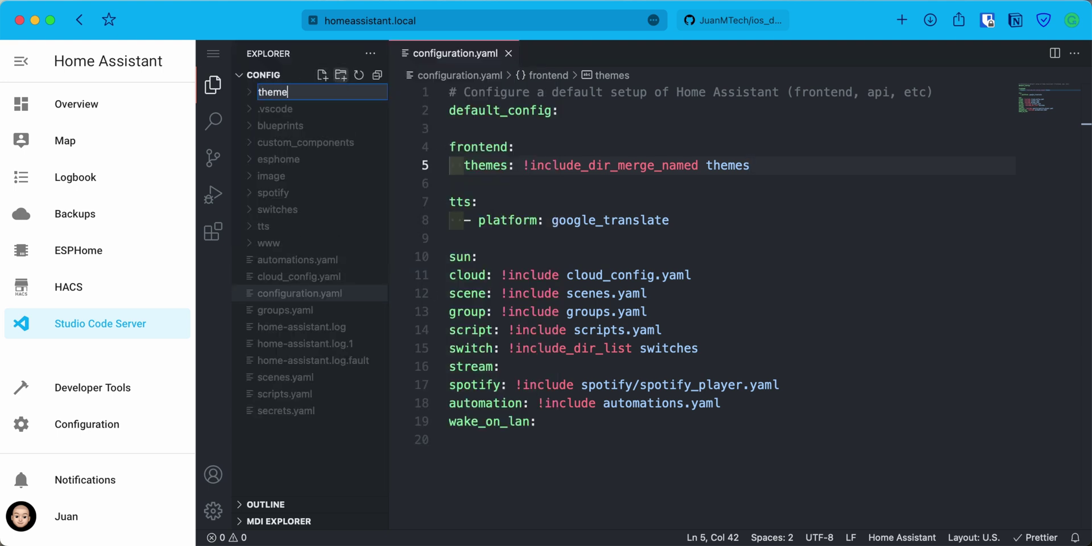
{"action": "type", "text": "s"}
{"action": "key", "text": "Return"}
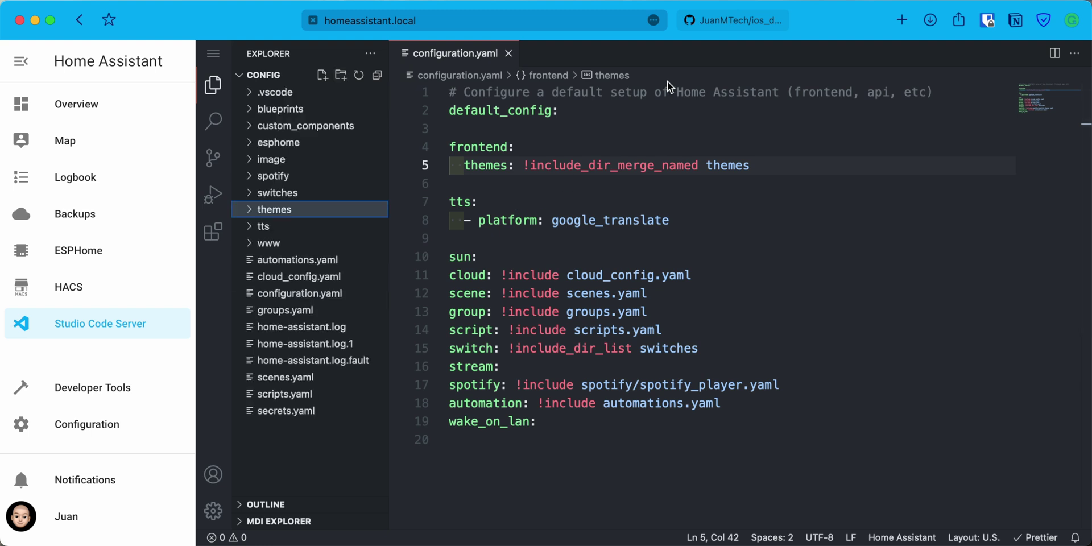
Open the ios_dark_mode_theme repo's themes folder on GitHub and select the ios_dark_mode.yaml file name
{"action": "left_click", "coordinate": [721, 26]}
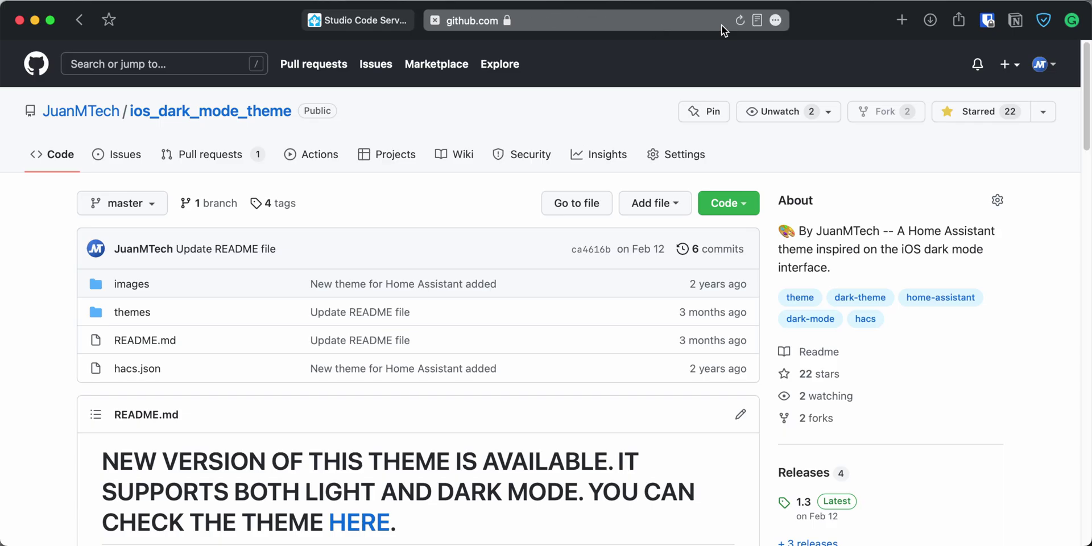
{"action": "scroll", "coordinate": [567, 297], "scroll_direction": "down", "scroll_amount": 10}
{"action": "scroll", "coordinate": [567, 299], "scroll_direction": "down", "scroll_amount": 2}
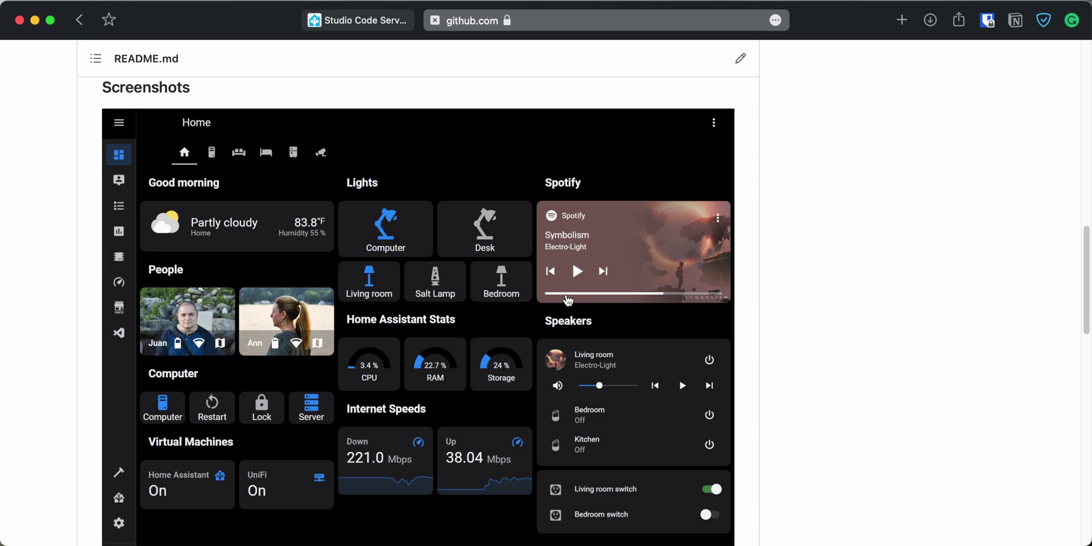
{"action": "scroll", "coordinate": [567, 299], "scroll_direction": "up", "scroll_amount": 15}
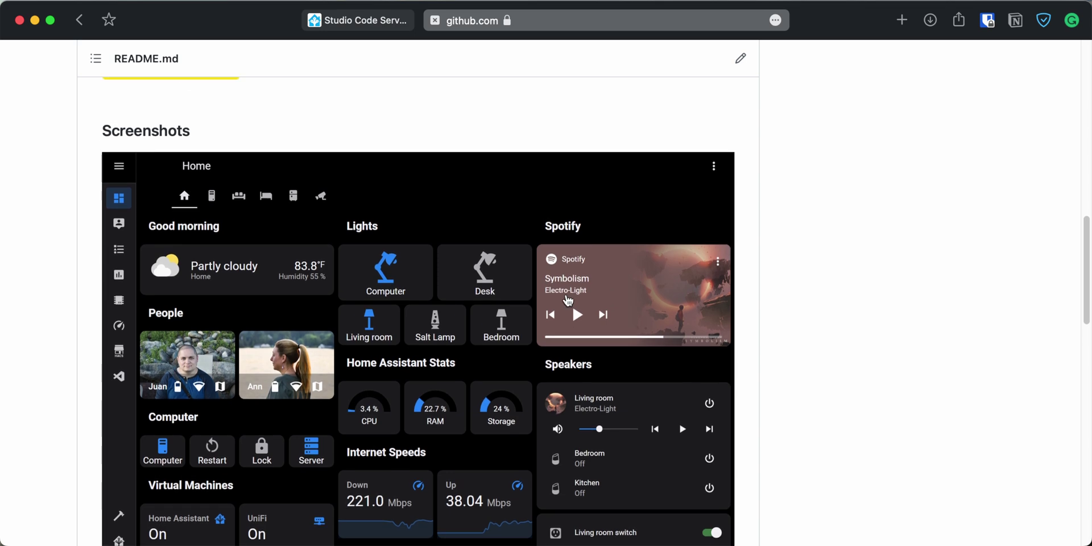
{"action": "left_click", "coordinate": [145, 313]}
{"action": "left_click_drag", "start_coordinate": [221, 313], "coordinate": [118, 315]}
{"action": "key", "text": "super+c"}
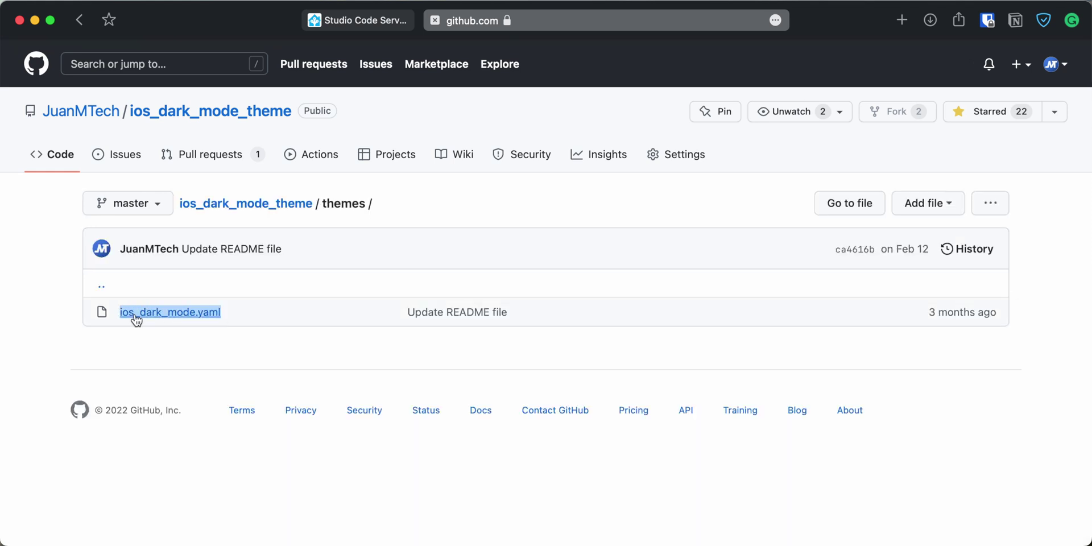
{"action": "left_click", "coordinate": [368, 17]}
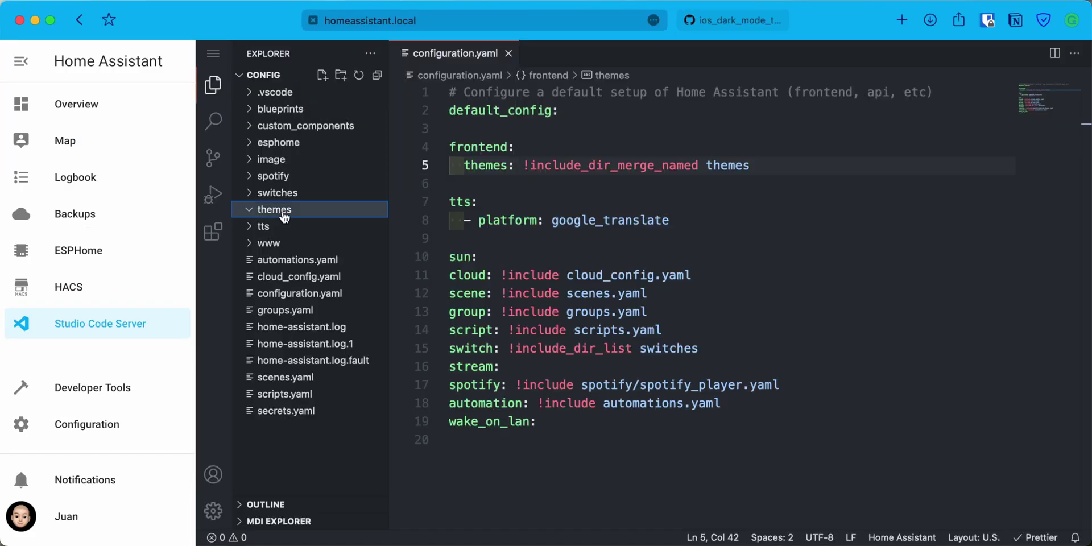
Create a new file named ios_dark_mode.yaml inside the themes folder
{"action": "left_click", "coordinate": [322, 76]}
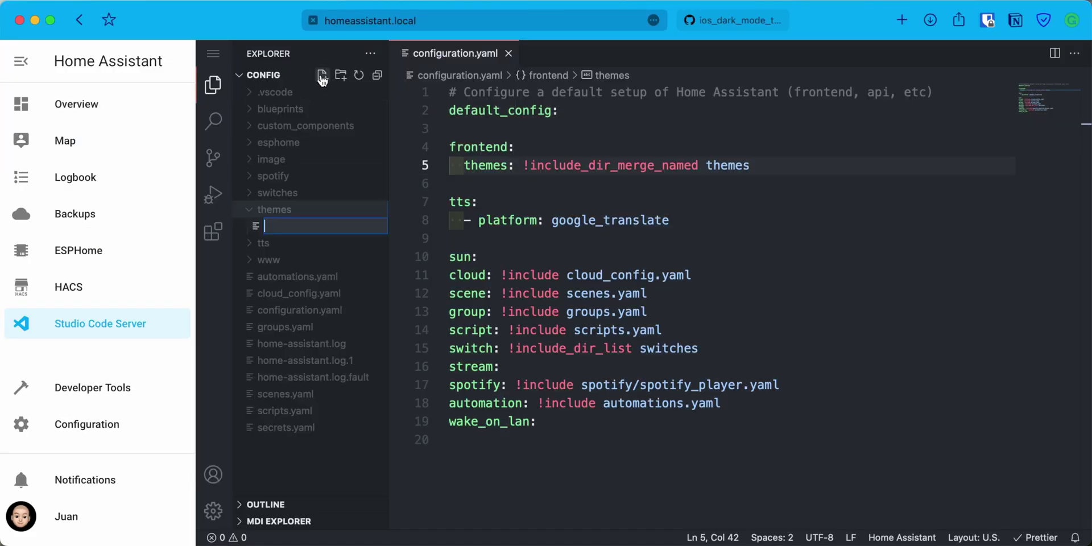
{"action": "key", "text": "super+v"}
{"action": "key", "text": "Return"}
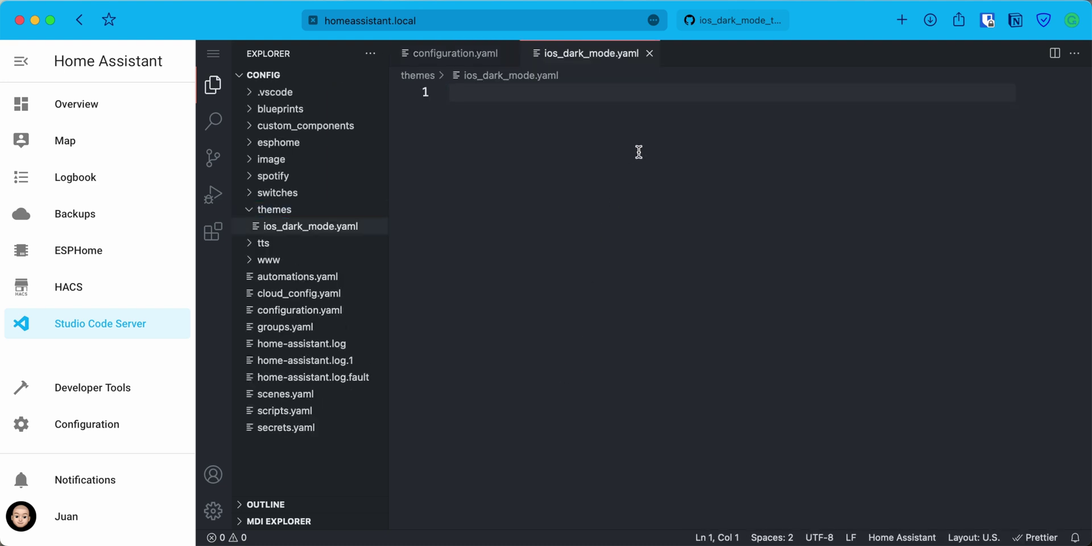
Copy the 94 lines of iOS Dark Mode theme code from GitHub into ios_dark_mode.yaml and save it
{"action": "left_click", "coordinate": [728, 23]}
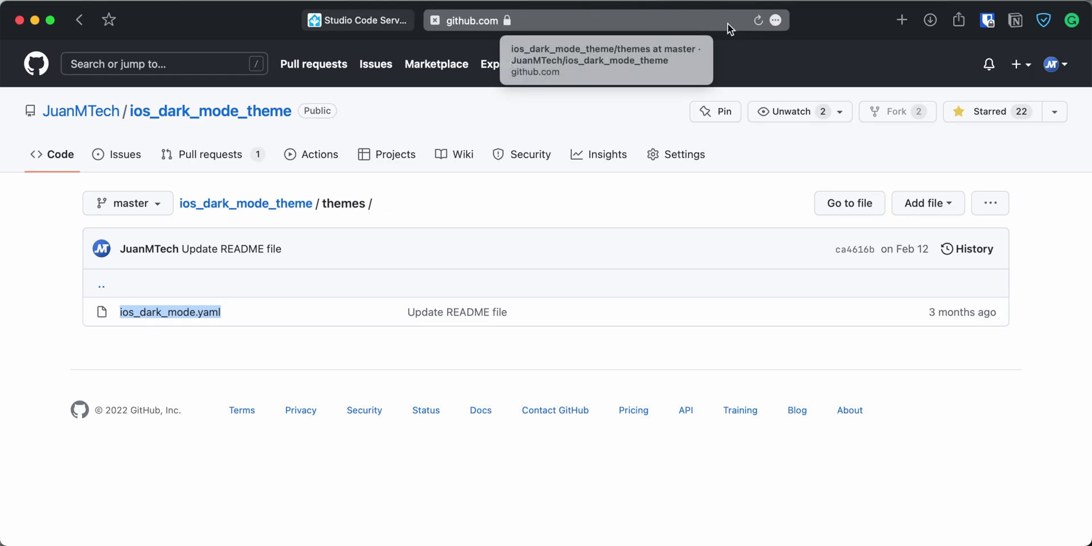
{"action": "left_click", "coordinate": [171, 312]}
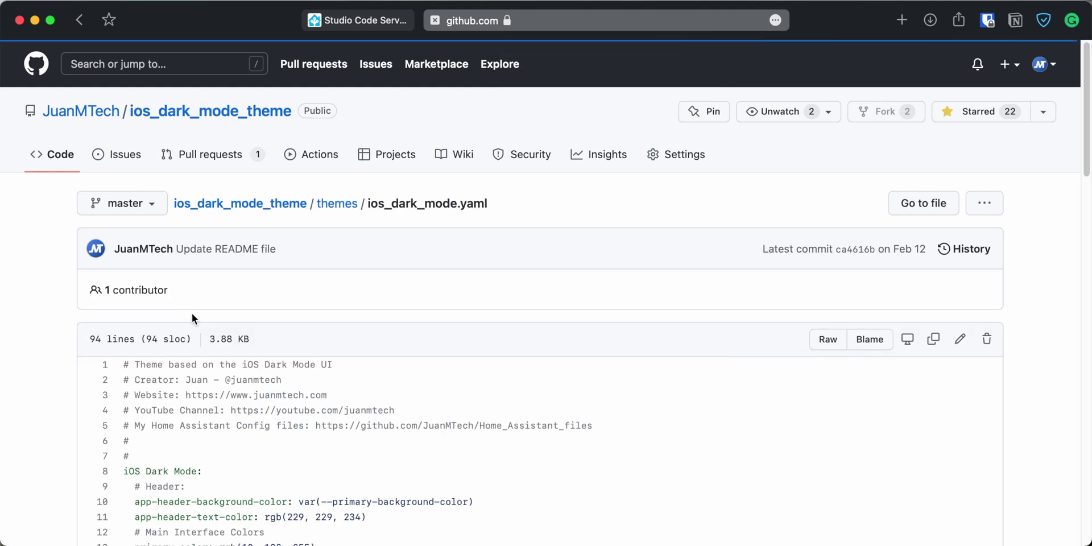
{"action": "scroll", "coordinate": [123, 215], "scroll_direction": "down", "scroll_amount": 5}
{"action": "left_click_drag", "start_coordinate": [124, 215], "coordinate": [397, 414]}
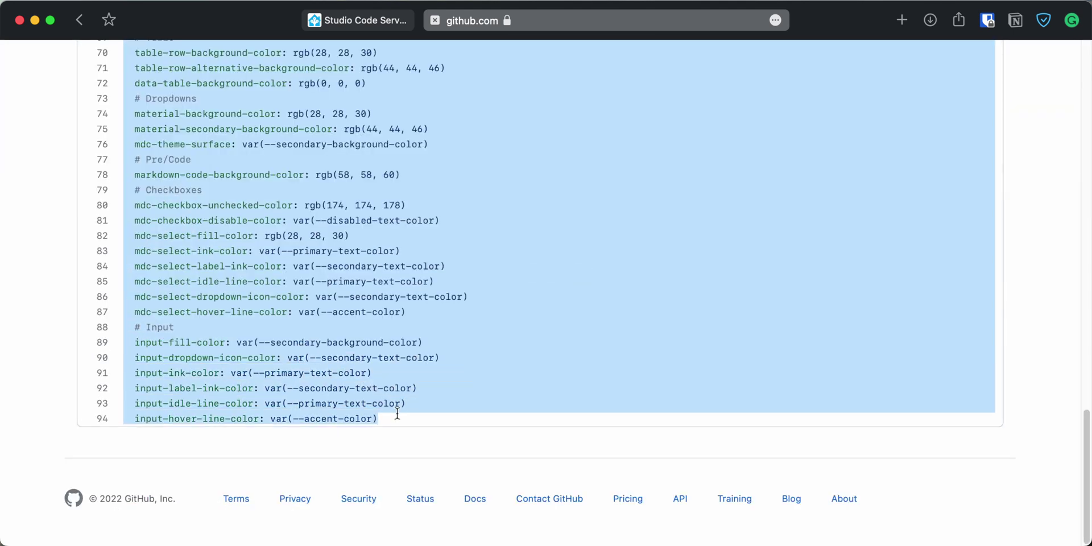
{"action": "left_click", "coordinate": [357, 21]}
{"action": "key", "text": "super+v"}
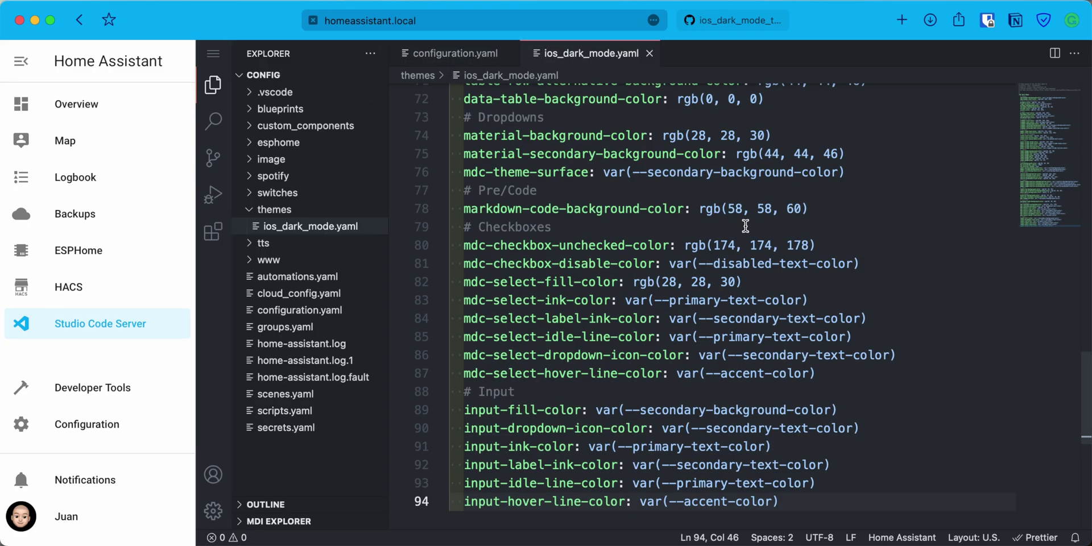
{"action": "scroll", "coordinate": [758, 256], "scroll_direction": "up", "scroll_amount": 15}
{"action": "left_click", "coordinate": [221, 60]}
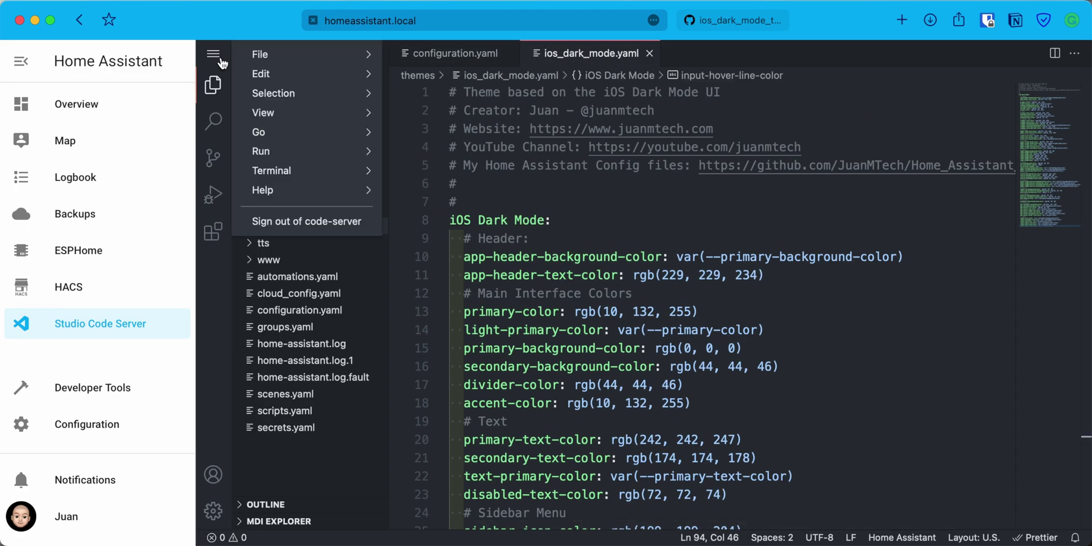
{"action": "mouse_move", "coordinate": [259, 53]}
{"action": "left_click", "coordinate": [455, 290]}
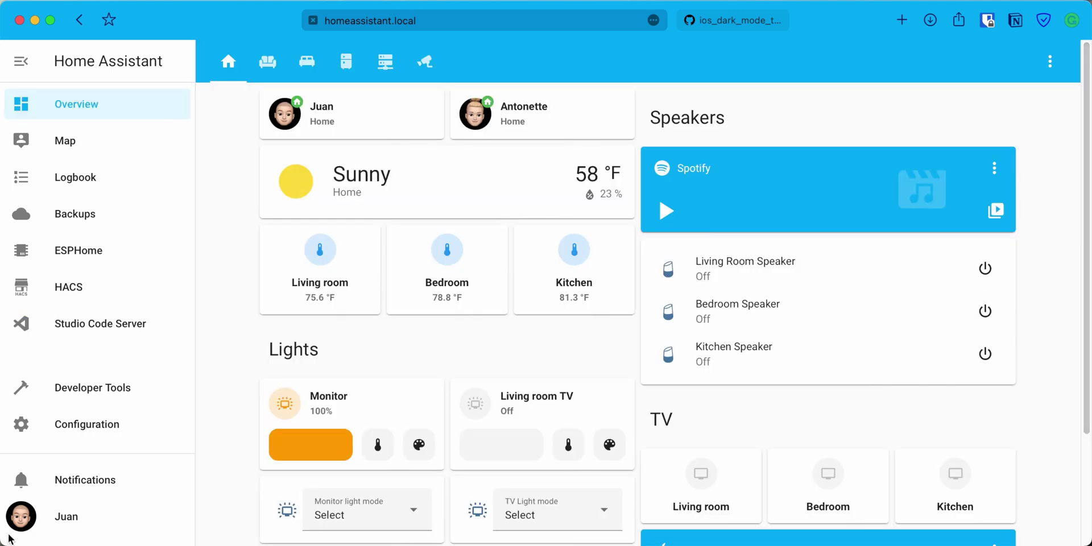
Set the profile theme to iOS Dark Mode and view the darkened Overview dashboard
{"action": "left_click", "coordinate": [38, 530]}
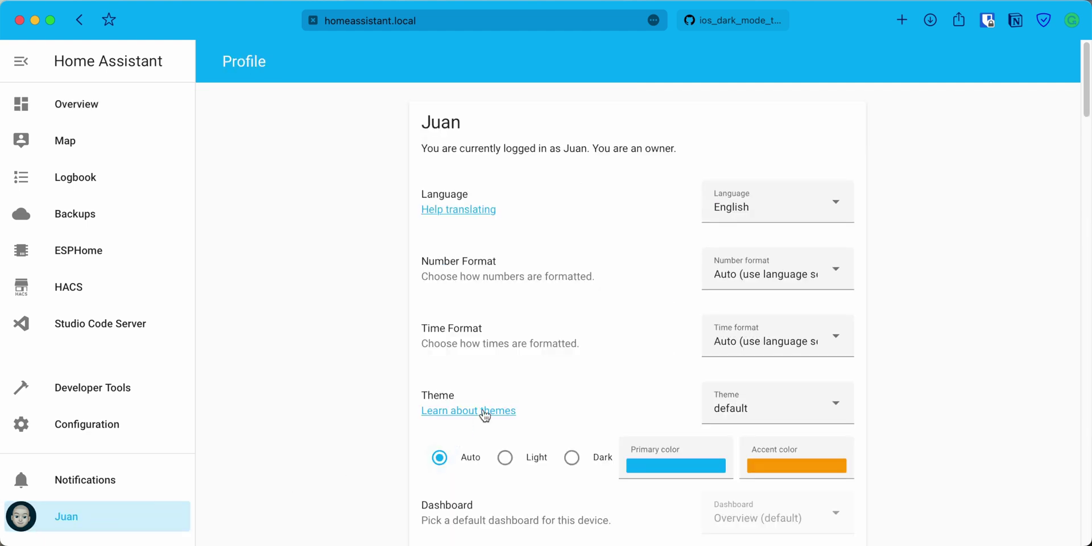
{"action": "left_click", "coordinate": [796, 418]}
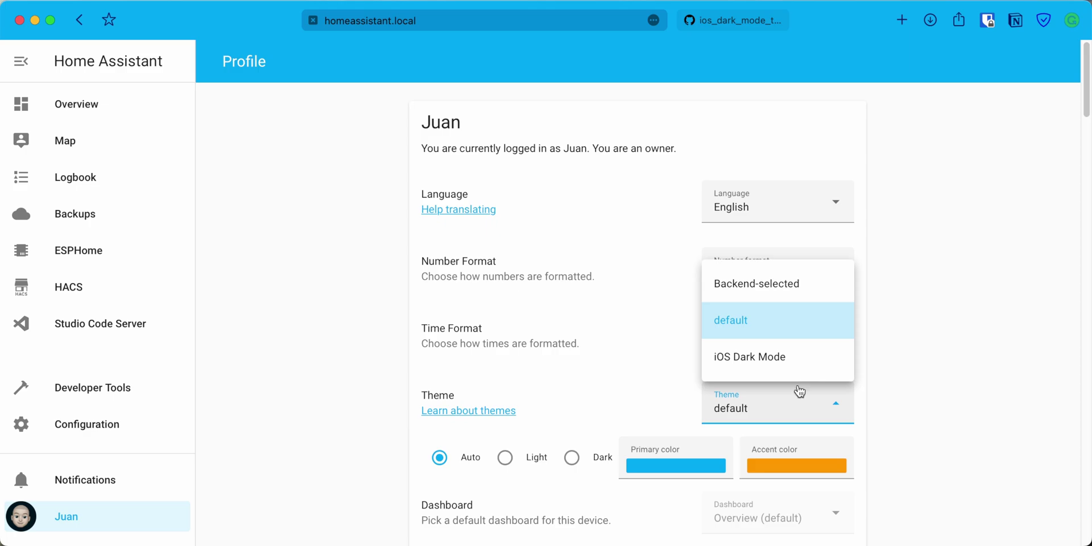
{"action": "left_click", "coordinate": [752, 364]}
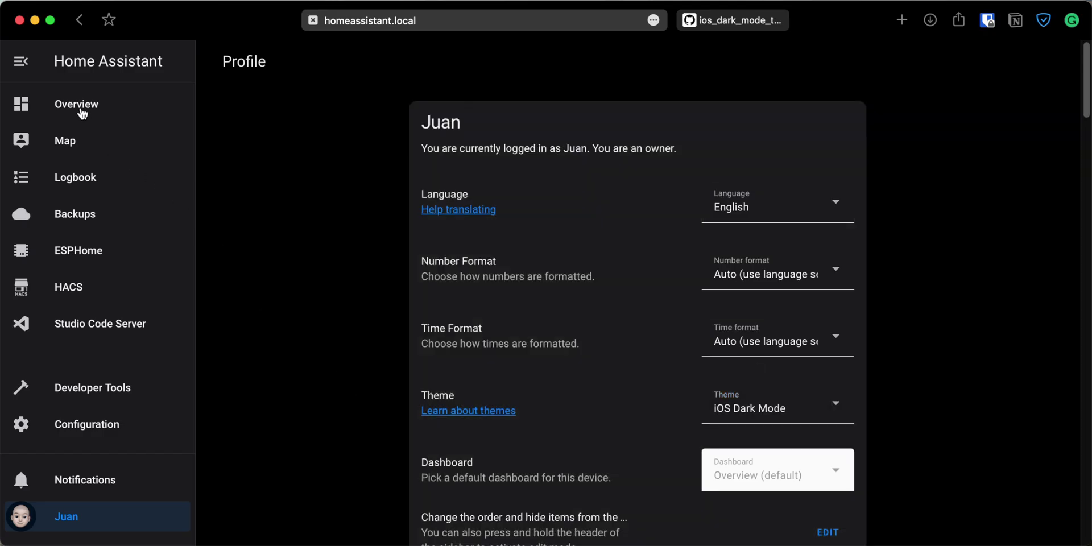
{"action": "left_click", "coordinate": [80, 109]}
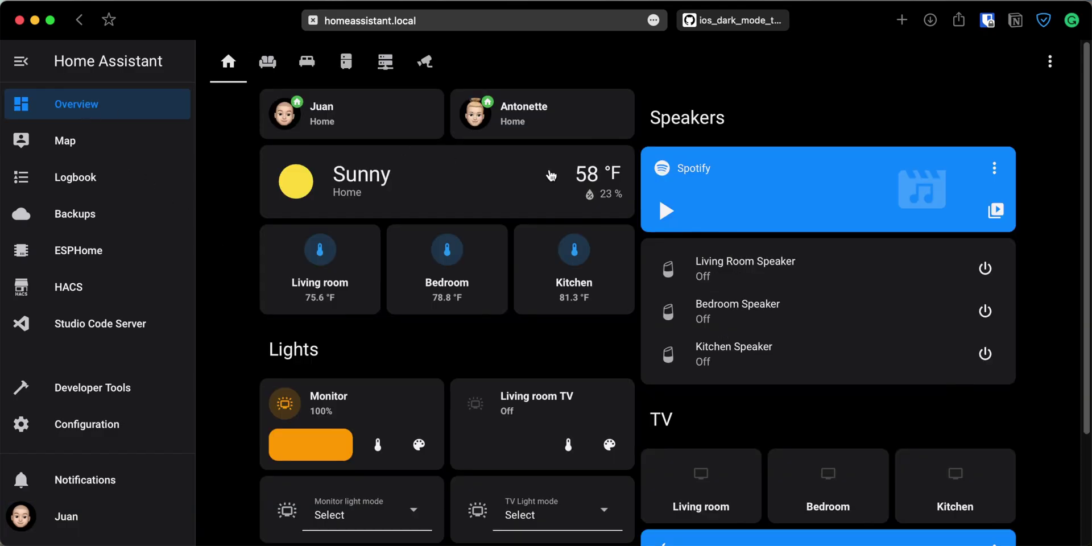
{"action": "scroll", "coordinate": [664, 385], "scroll_direction": "down", "scroll_amount": 3}
{"action": "scroll", "coordinate": [664, 385], "scroll_direction": "up", "scroll_amount": 3}
{"action": "scroll", "coordinate": [665, 382], "scroll_direction": "down", "scroll_amount": 3}
{"action": "scroll", "coordinate": [664, 382], "scroll_direction": "up", "scroll_amount": 3}
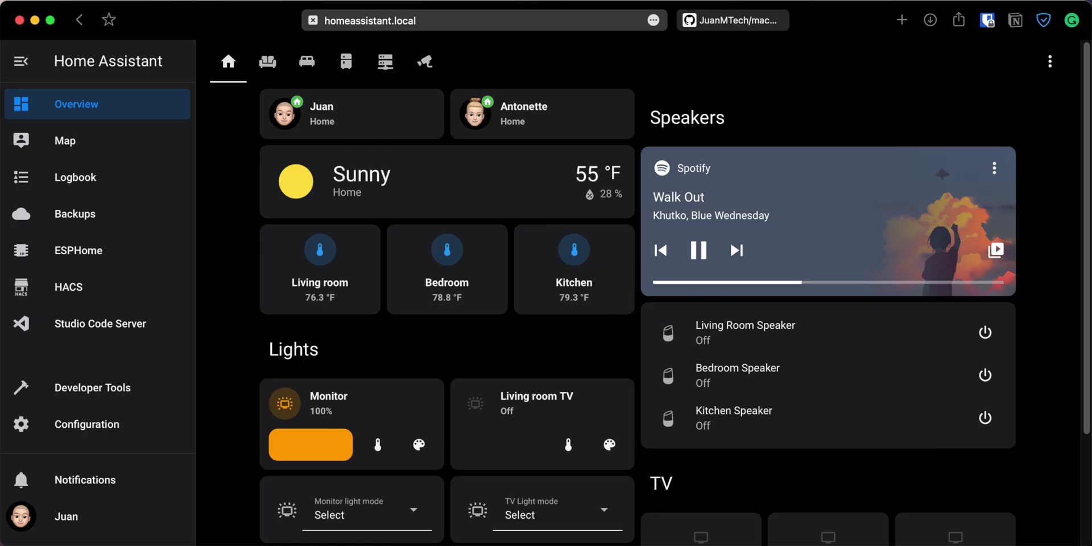
Download the iOS Light Mode theme, version v1.3, from HACS Frontend repositories
{"action": "left_click", "coordinate": [110, 284]}
{"action": "left_click", "coordinate": [568, 171]}
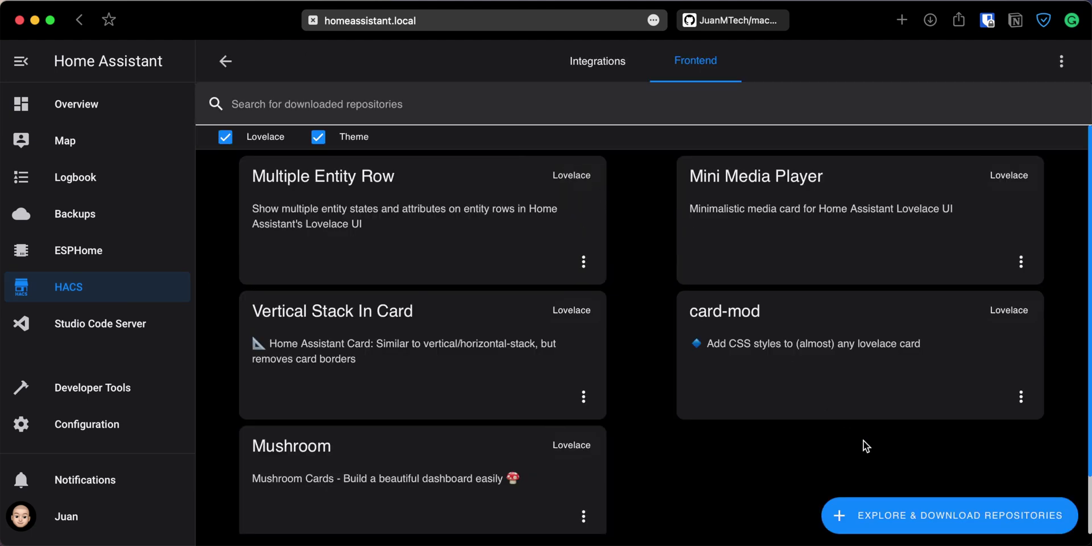
{"action": "left_click", "coordinate": [926, 528]}
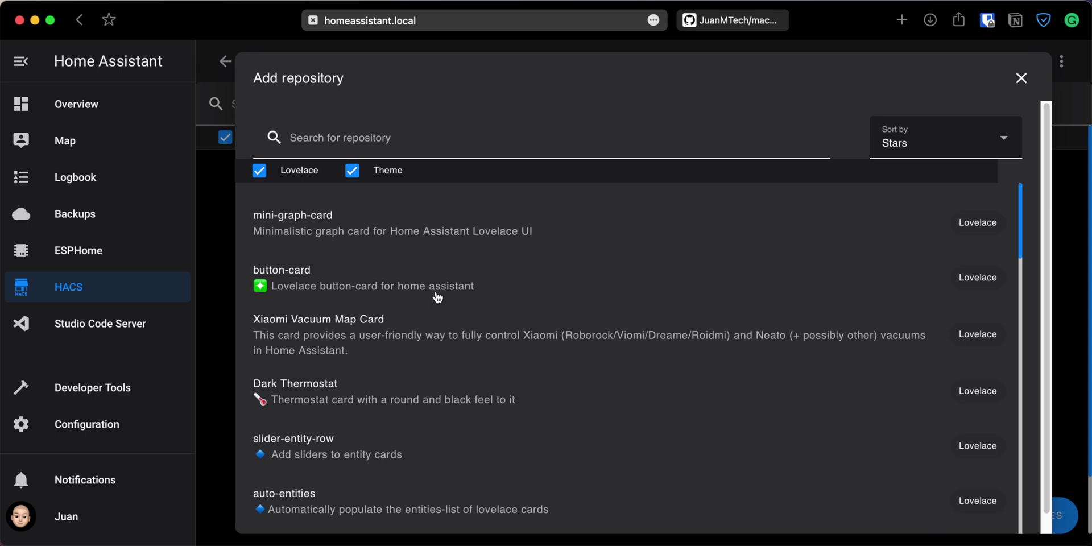
{"action": "left_click", "coordinate": [258, 170]}
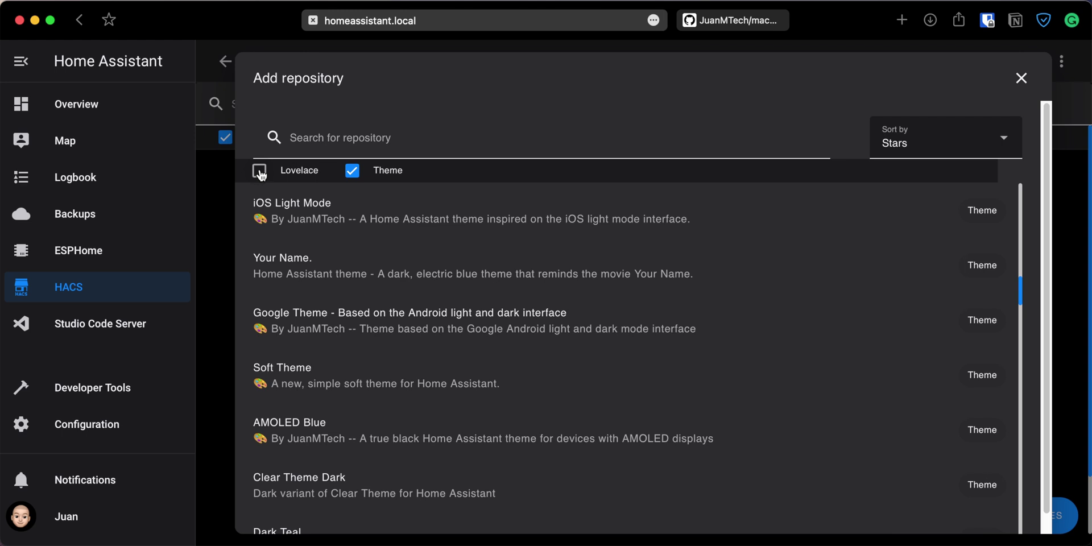
{"action": "left_click", "coordinate": [342, 222]}
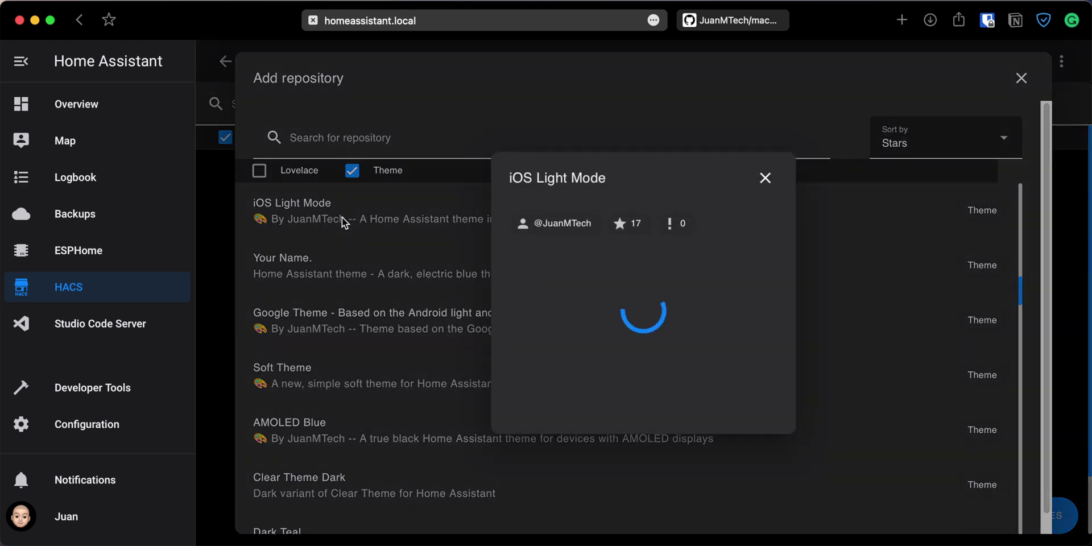
{"action": "scroll", "coordinate": [367, 248], "scroll_direction": "down", "scroll_amount": 5}
{"action": "scroll", "coordinate": [367, 249], "scroll_direction": "down", "scroll_amount": 2}
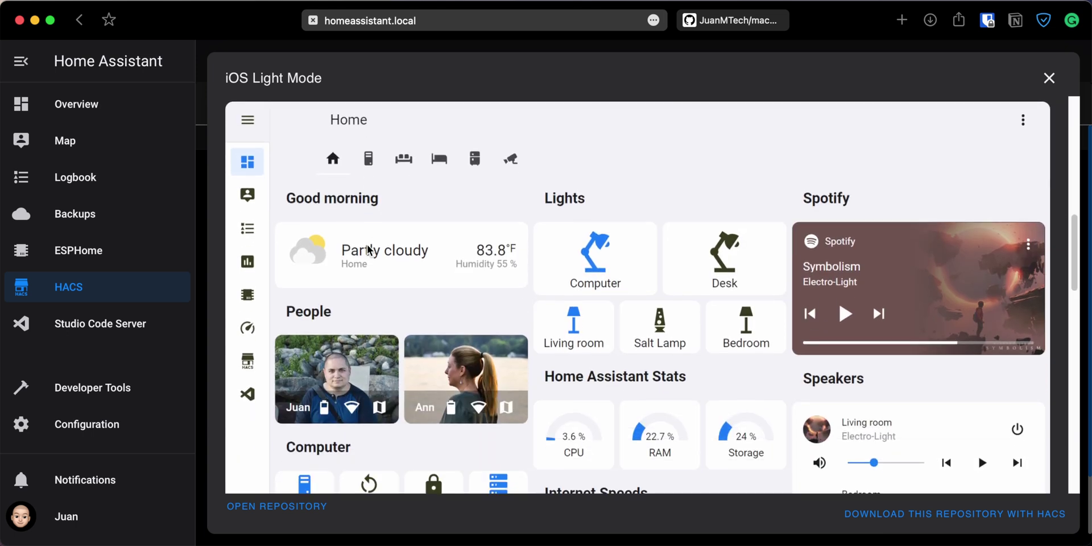
{"action": "scroll", "coordinate": [369, 249], "scroll_direction": "down", "scroll_amount": 1}
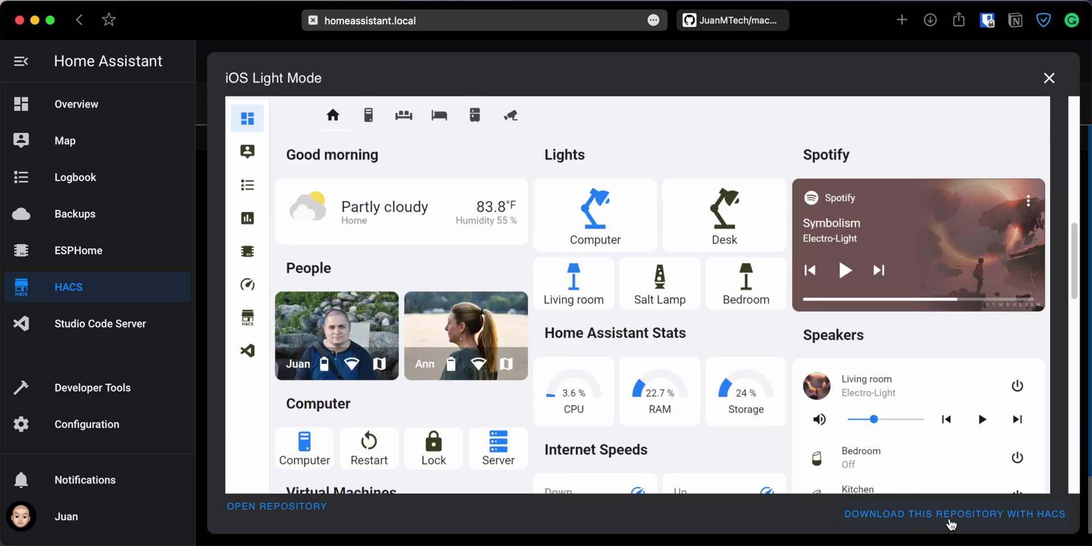
{"action": "left_click", "coordinate": [950, 520]}
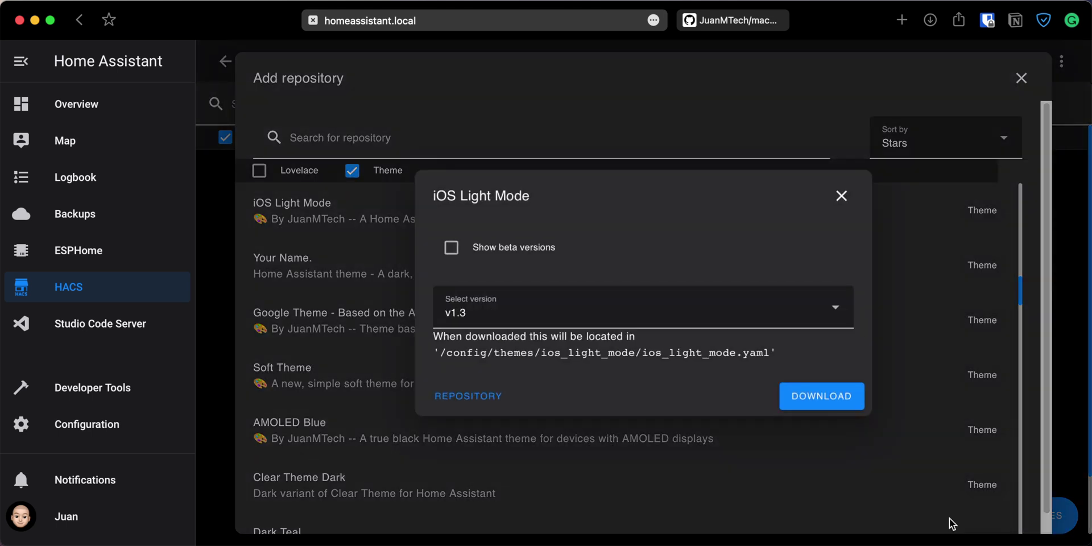
{"action": "left_click", "coordinate": [812, 396]}
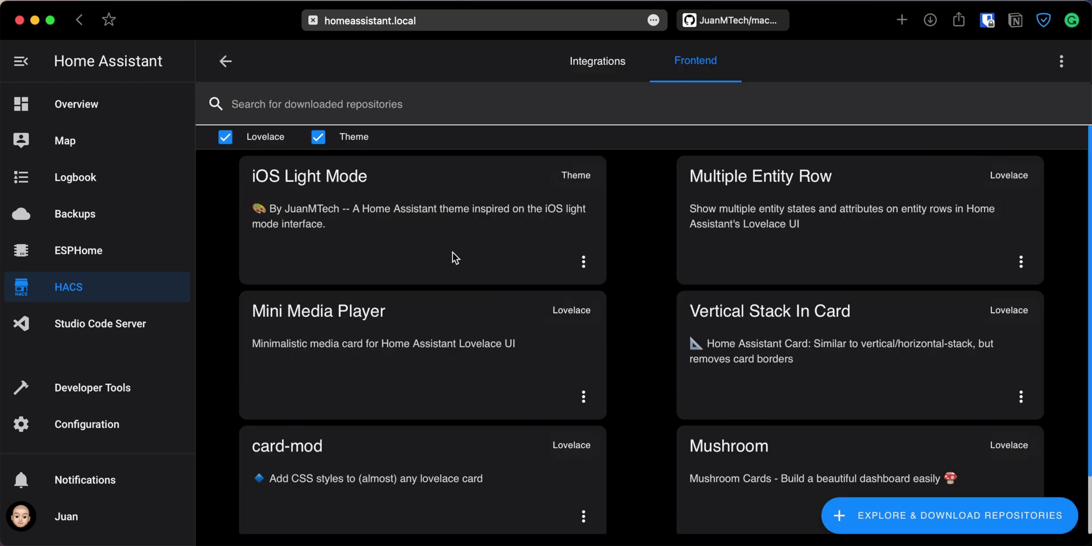
{"action": "left_click", "coordinate": [225, 137]}
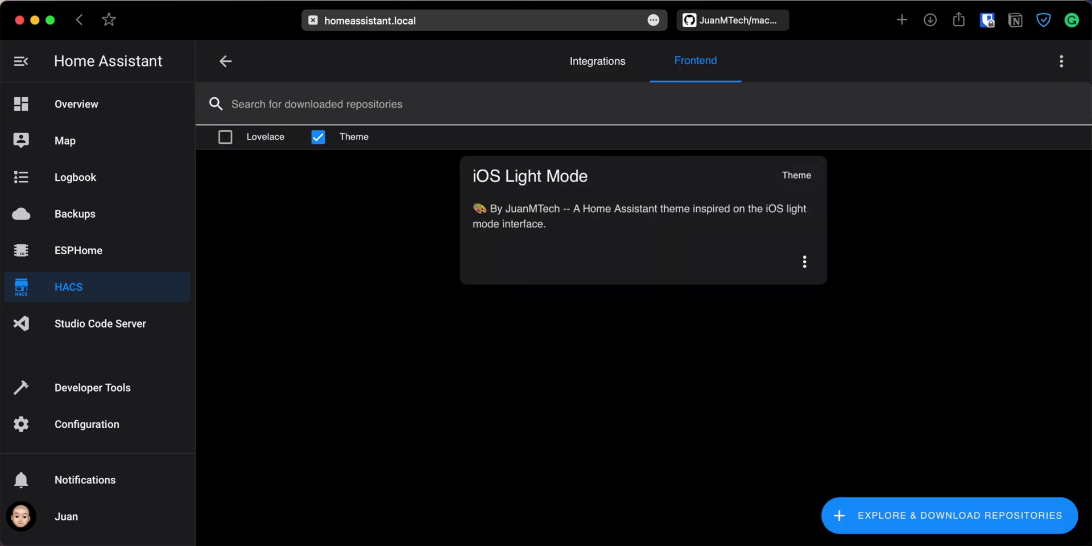
Set the profile theme to iOS Light Mode and return to the Overview dashboard
{"action": "left_click", "coordinate": [72, 517]}
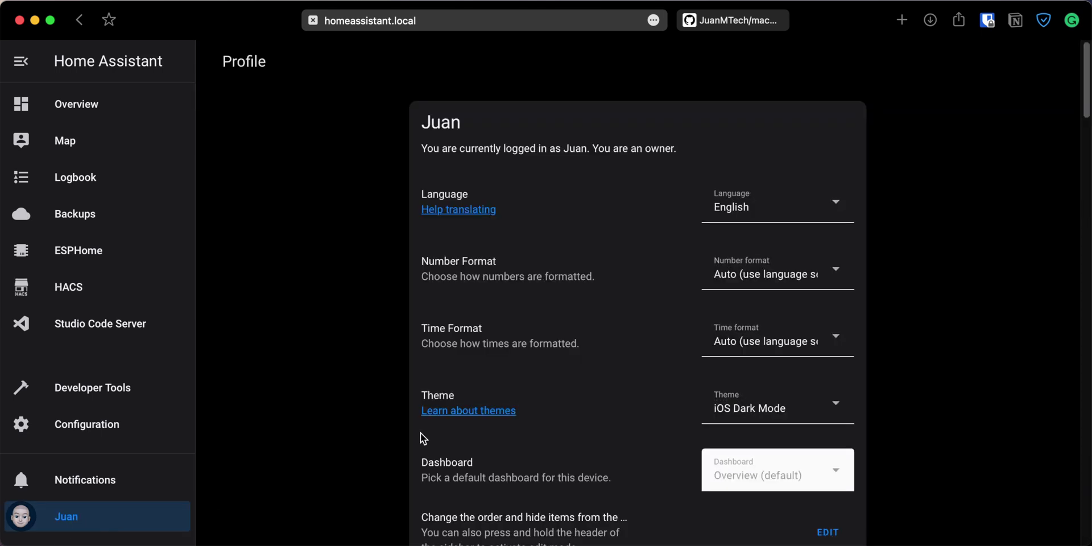
{"action": "left_click", "coordinate": [760, 407]}
{"action": "left_click", "coordinate": [773, 364]}
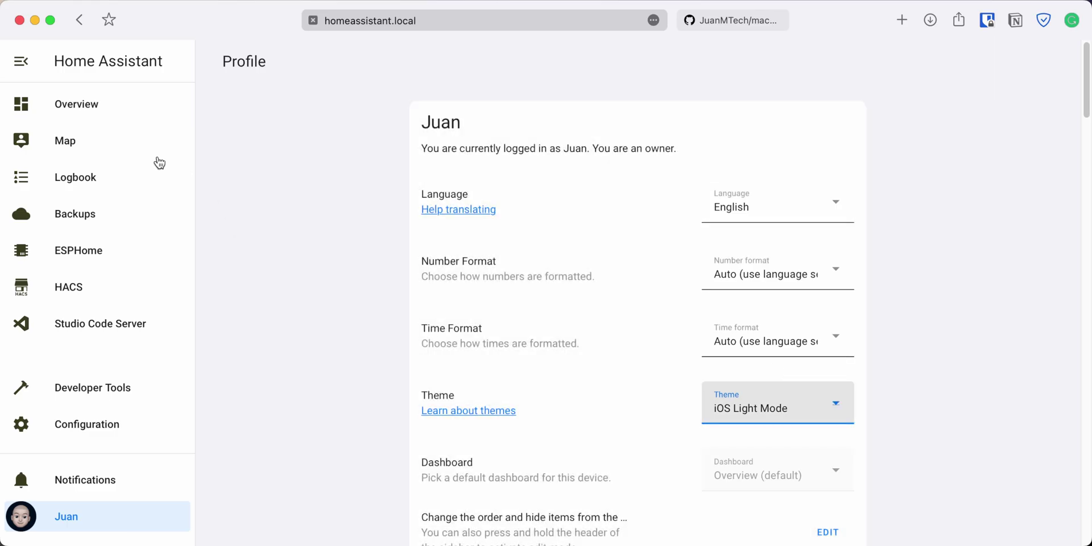
{"action": "left_click", "coordinate": [80, 108]}
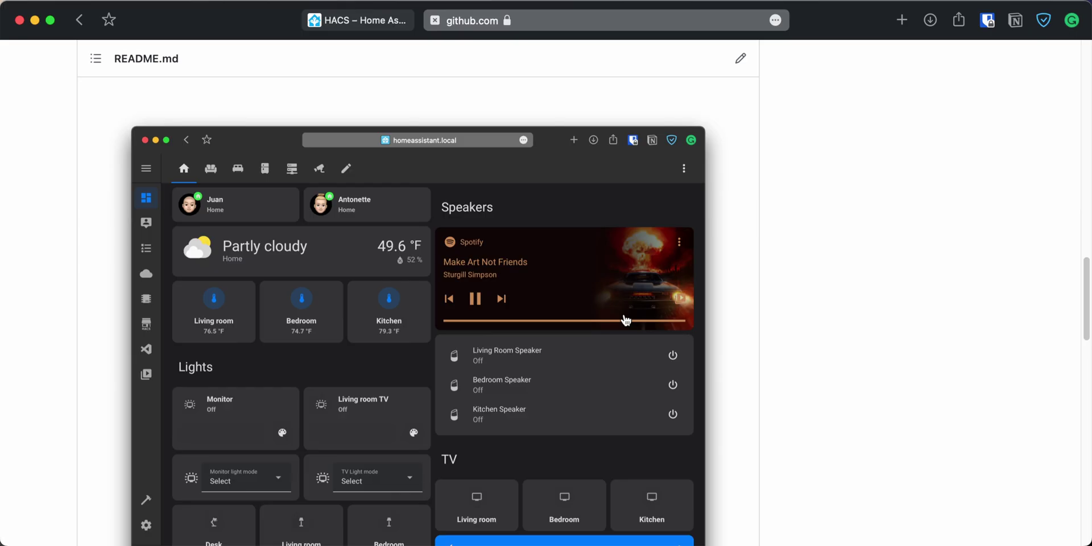
Copy the macOS-Theme GitHub repository's web address from the address bar
{"action": "scroll", "coordinate": [625, 320], "scroll_direction": "up", "scroll_amount": 15}
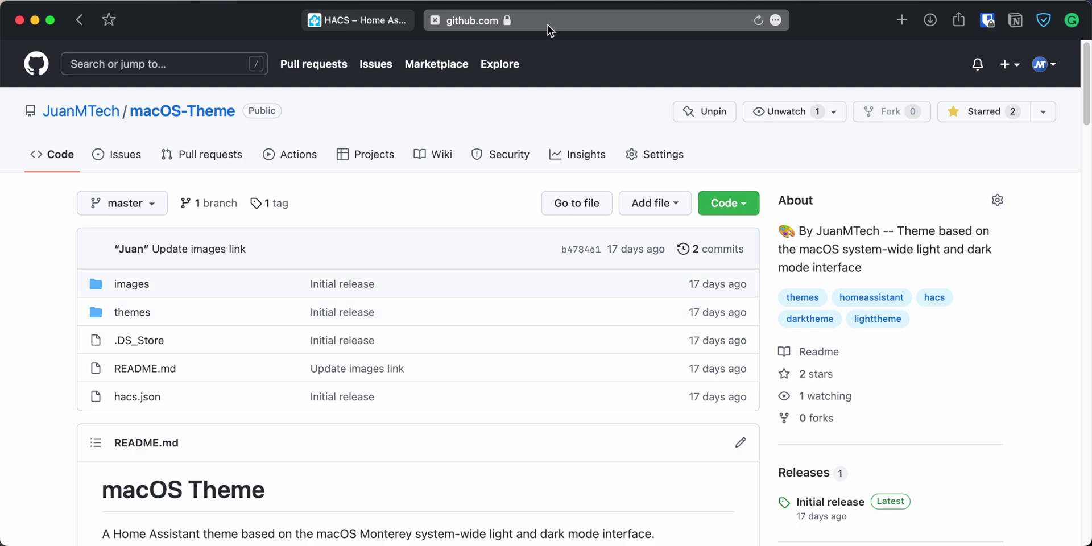
{"action": "left_click", "coordinate": [576, 18]}
{"action": "right_click", "coordinate": [579, 19]}
{"action": "left_click", "coordinate": [599, 49]}
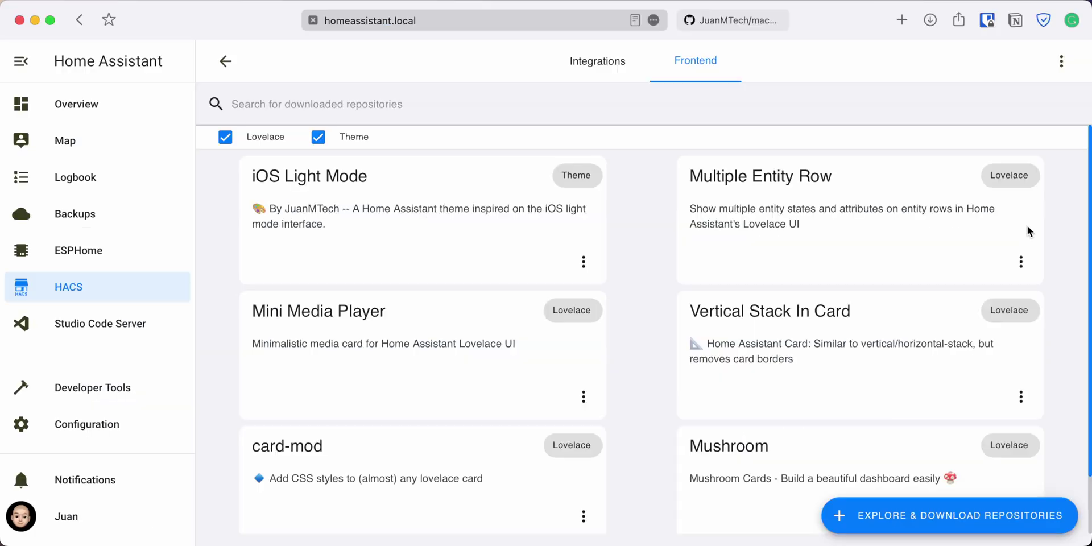
Add the macOS-Theme repository address to HACS as a custom repository with category Theme
{"action": "left_click", "coordinate": [1061, 62]}
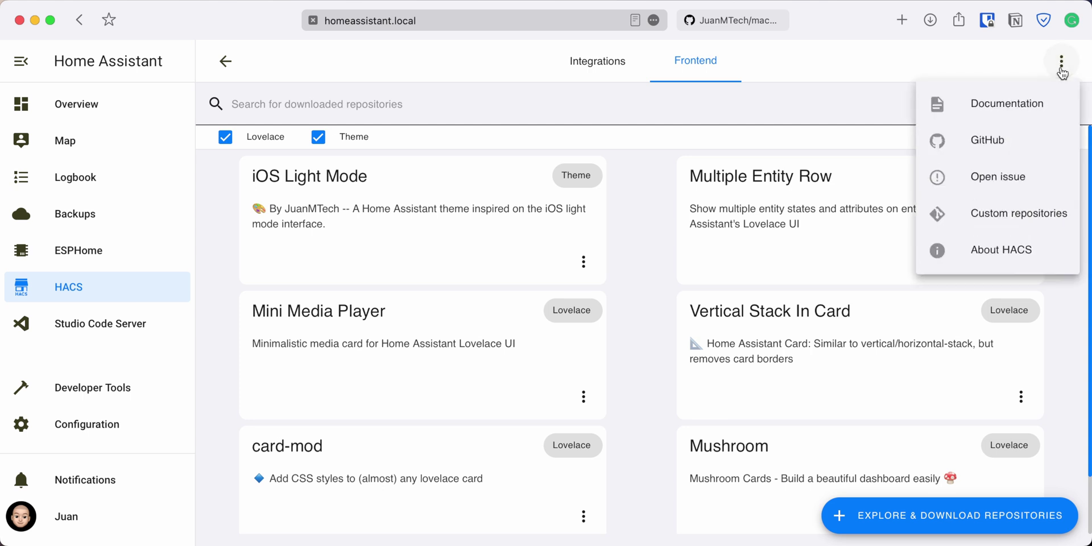
{"action": "left_click", "coordinate": [1052, 215]}
{"action": "left_click", "coordinate": [785, 313]}
{"action": "left_click", "coordinate": [688, 324]}
{"action": "key", "text": "super+v"}
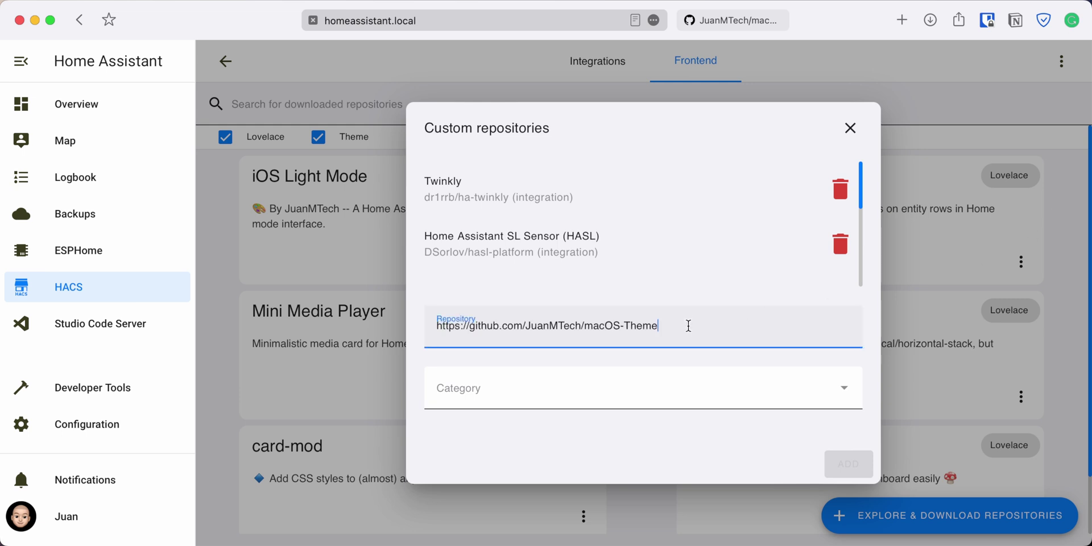
{"action": "left_click", "coordinate": [694, 385]}
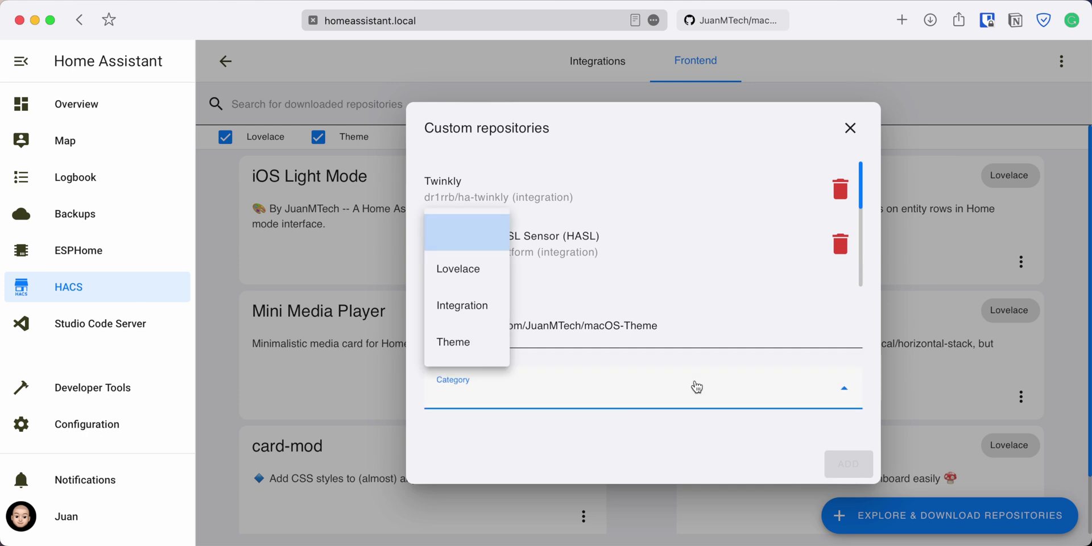
{"action": "left_click", "coordinate": [482, 352]}
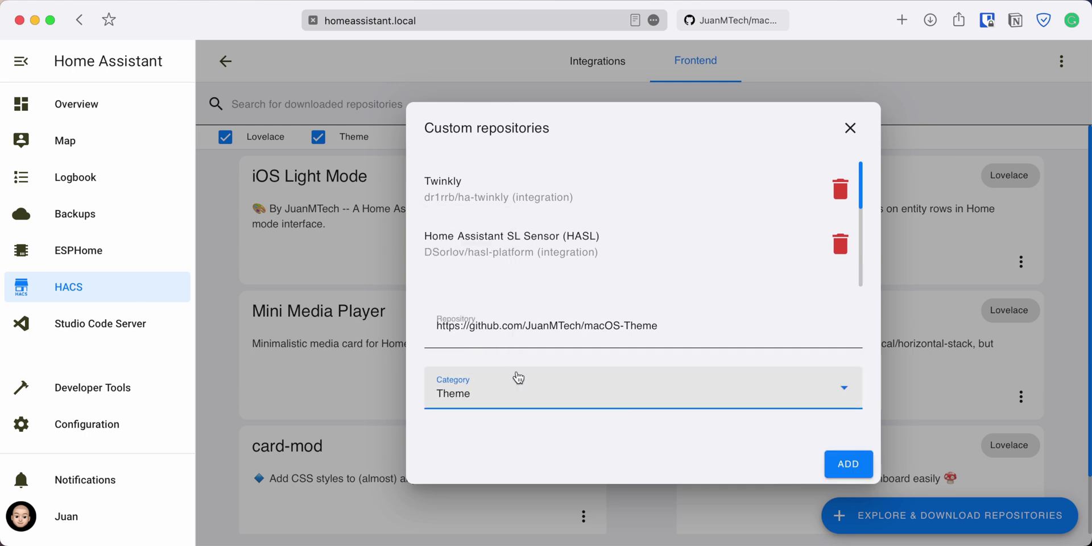
{"action": "left_click", "coordinate": [854, 472]}
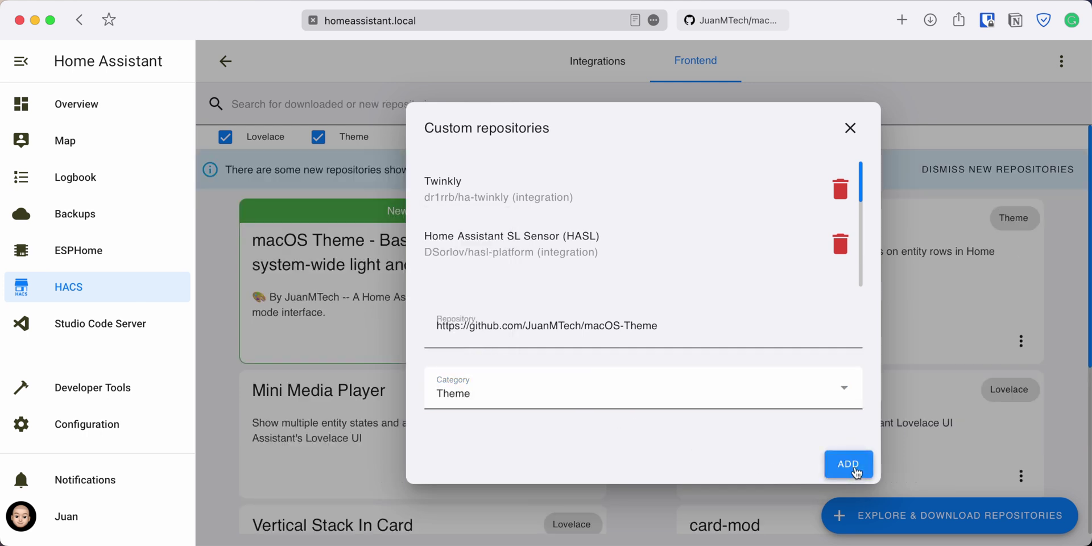
{"action": "left_click", "coordinate": [850, 128]}
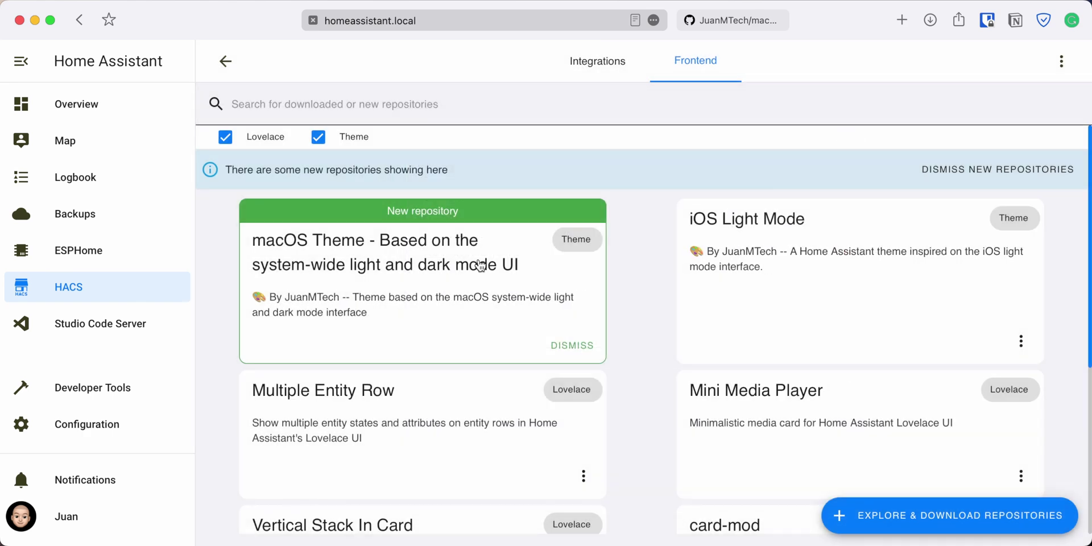
Download the macOS Theme repository, version v1.0, with HACS
{"action": "left_click", "coordinate": [481, 265]}
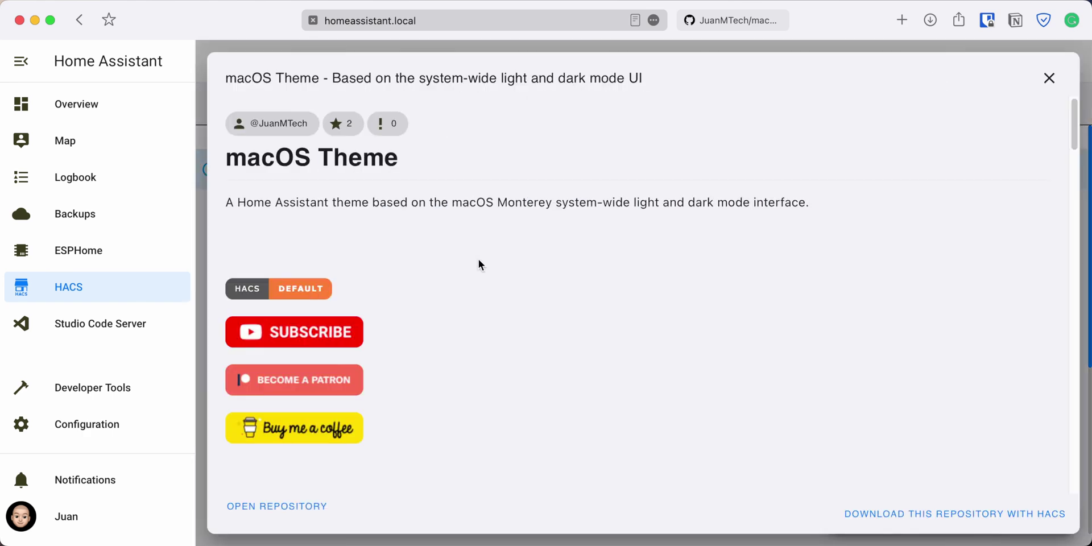
{"action": "left_click", "coordinate": [946, 515]}
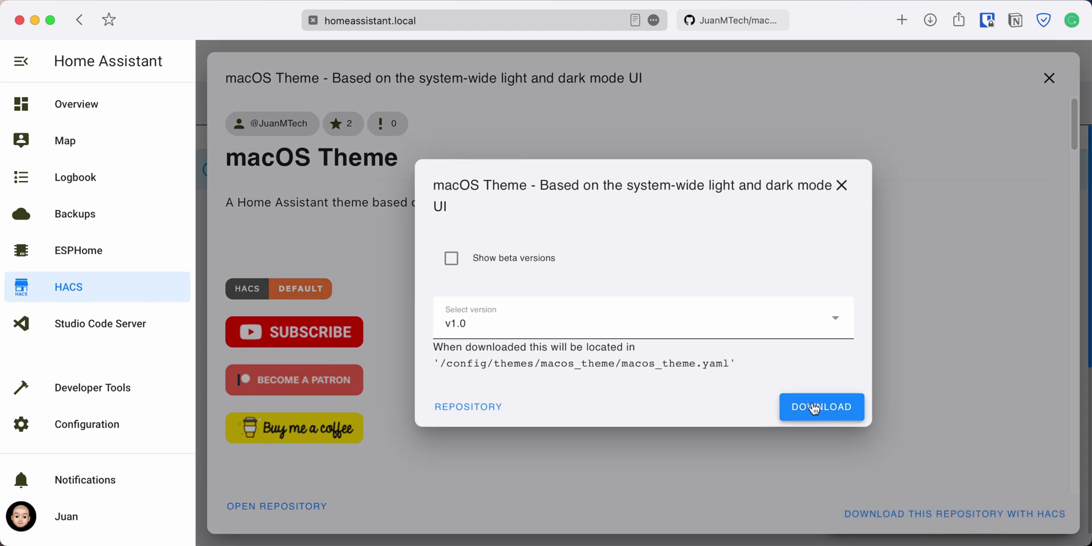
{"action": "left_click", "coordinate": [815, 408]}
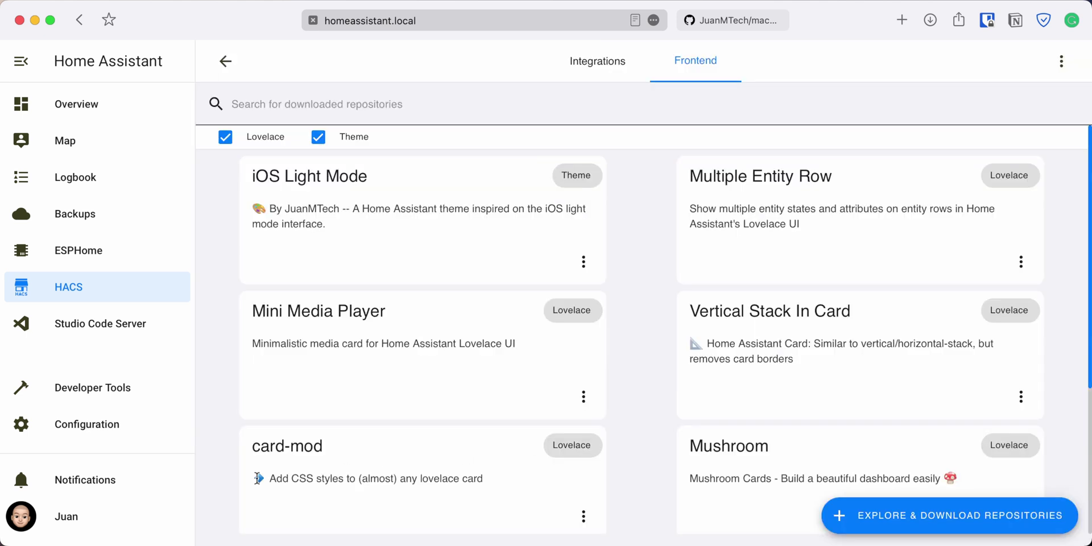
Set the profile theme to macOS Theme, review the Overview dashboard, then open Developer Tools
{"action": "left_click", "coordinate": [78, 517]}
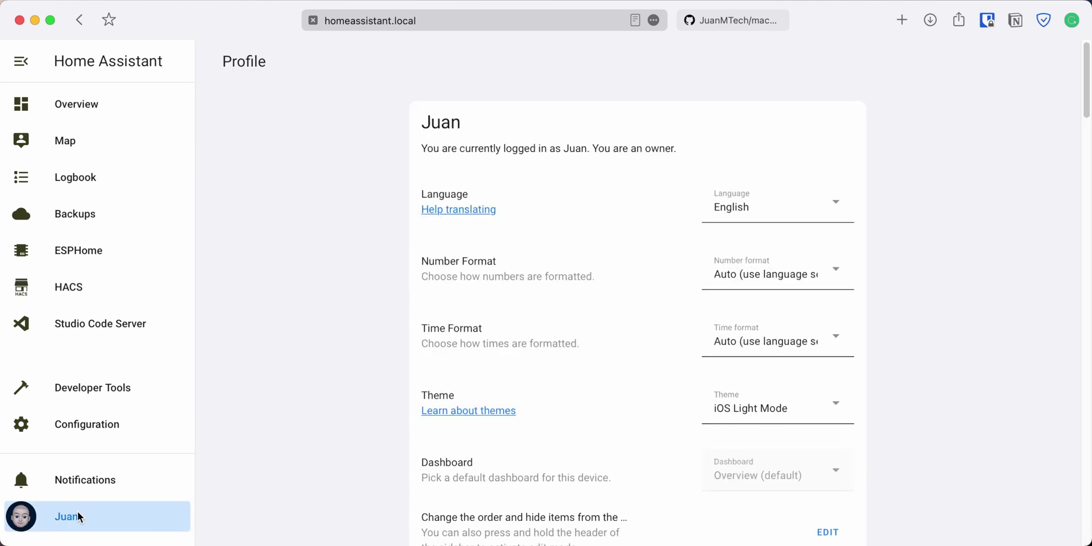
{"action": "left_click", "coordinate": [770, 412]}
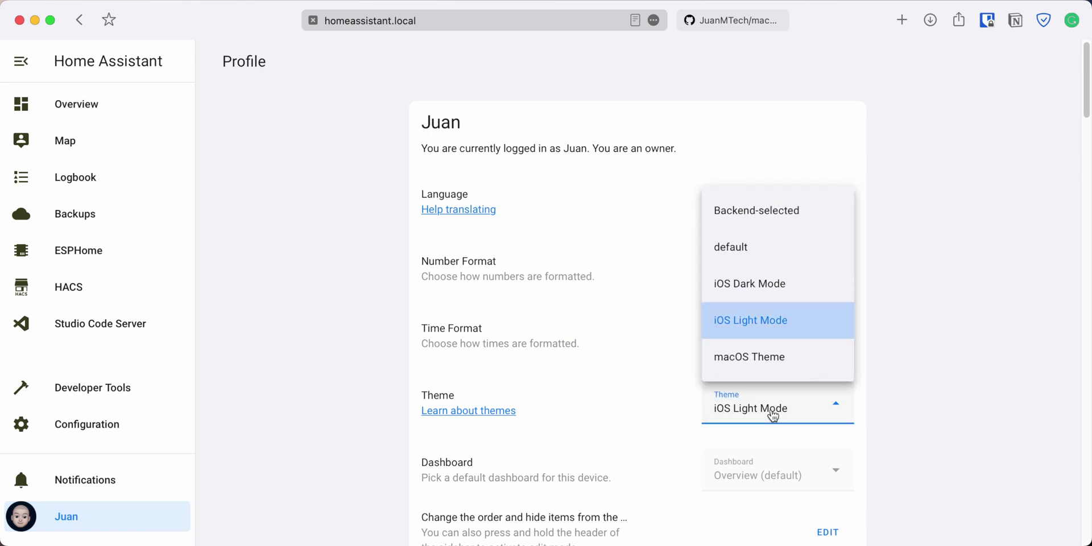
{"action": "left_click", "coordinate": [748, 361]}
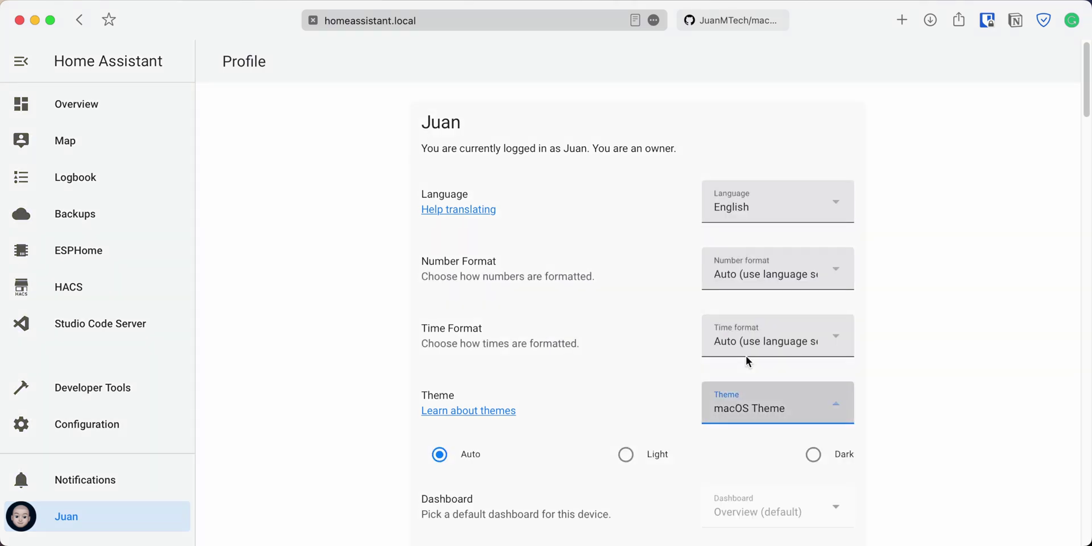
{"action": "left_click", "coordinate": [76, 103]}
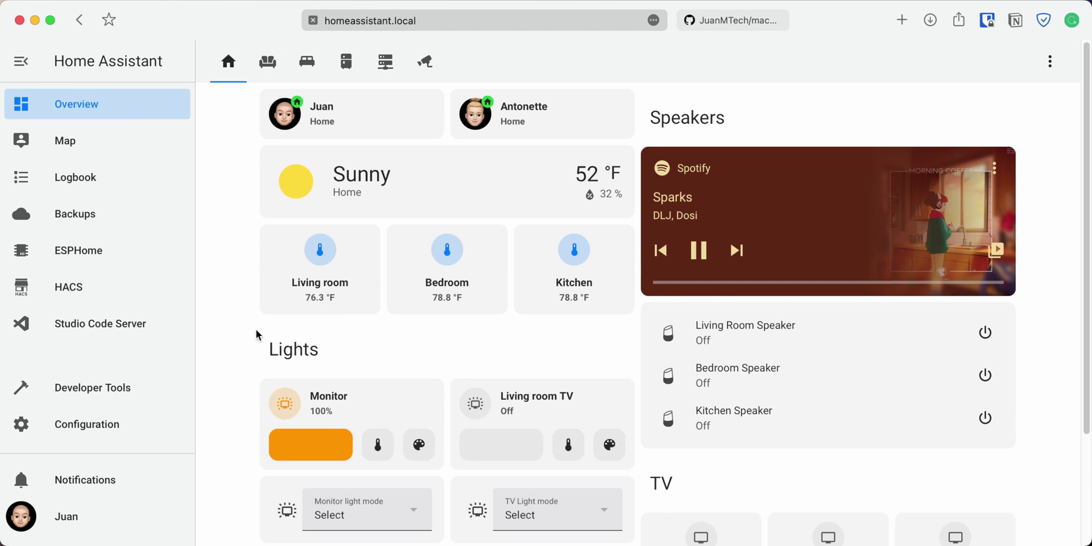
{"action": "scroll", "coordinate": [252, 340], "scroll_direction": "down", "scroll_amount": 3}
{"action": "scroll", "coordinate": [250, 342], "scroll_direction": "up", "scroll_amount": 3}
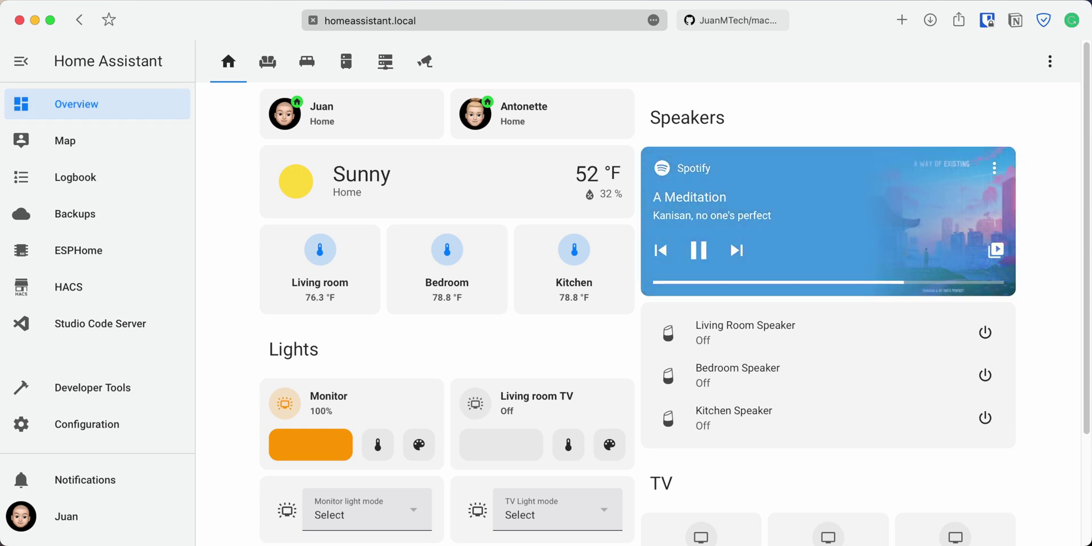
{"action": "left_click", "coordinate": [151, 395]}
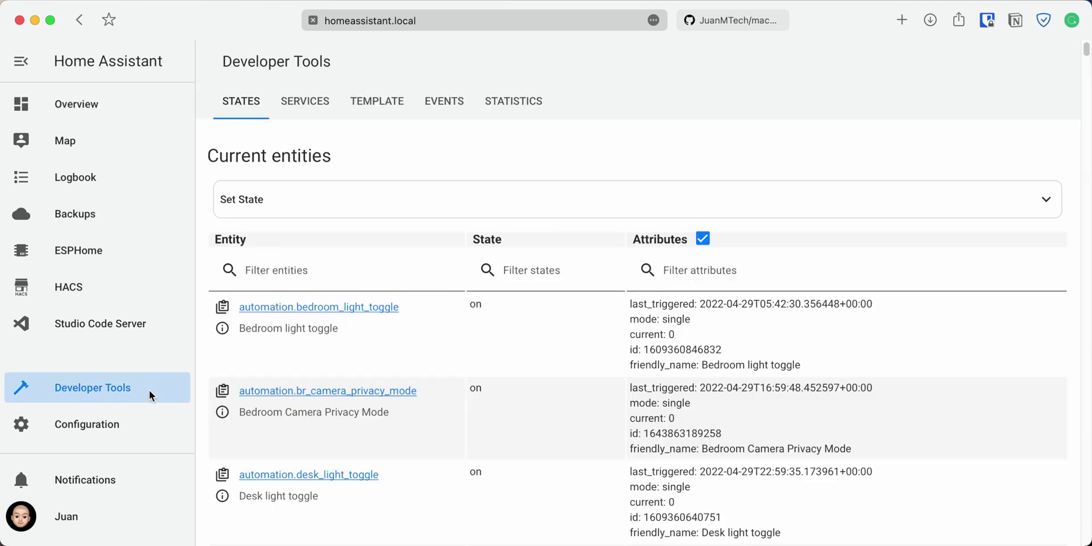
Select the frontend.set_theme service in Developer Tools Services
{"action": "left_click", "coordinate": [310, 104]}
{"action": "left_click", "coordinate": [347, 202]}
{"action": "key", "text": "super+a"}
{"action": "key", "text": "BackSpace"}
{"action": "type", "text": "Set Theme"}
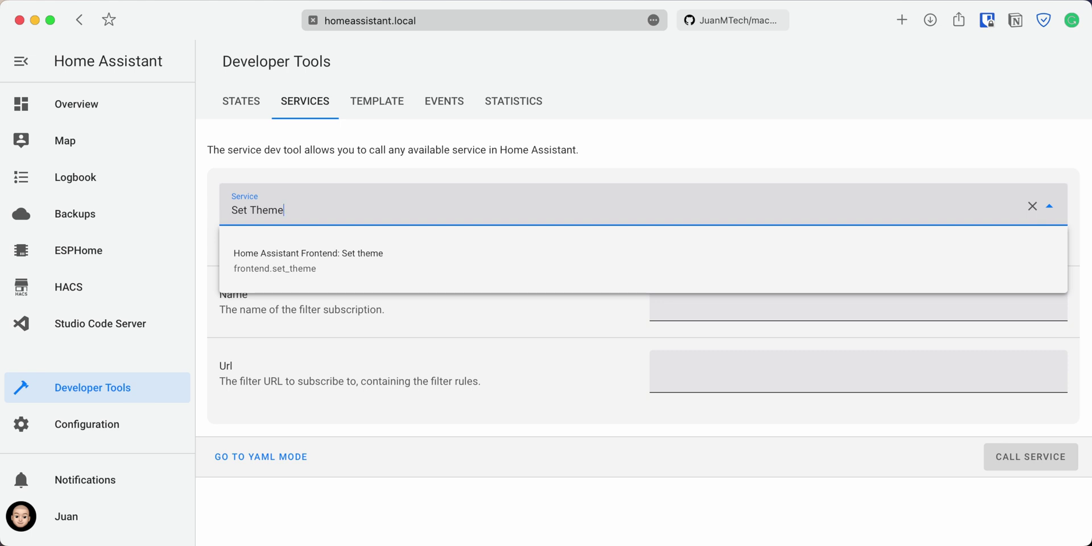
{"action": "left_click", "coordinate": [432, 266]}
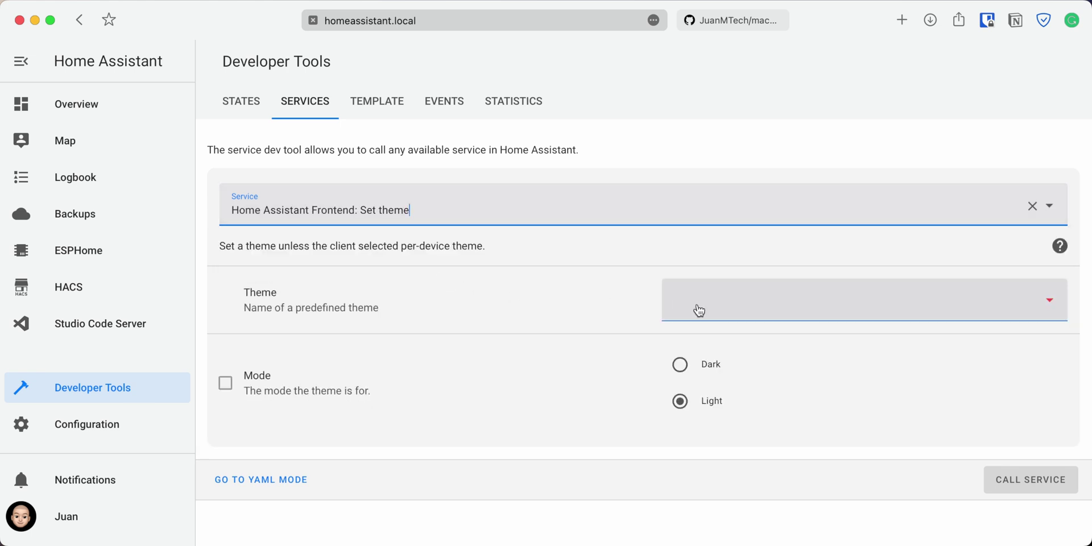
Call frontend.set_theme with macOS Theme in Light mode, then again in Dark mode
{"action": "left_click", "coordinate": [701, 311]}
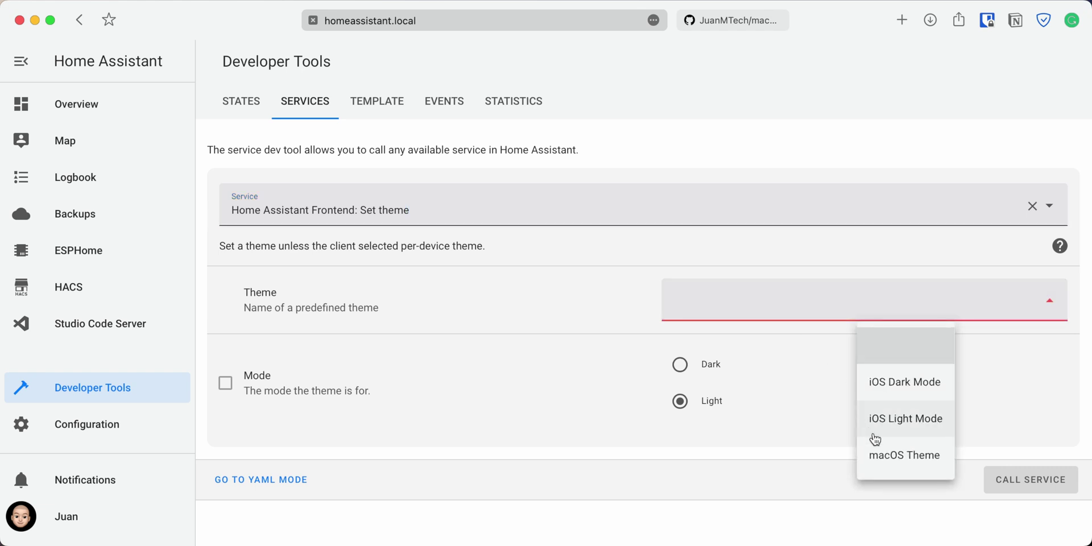
{"action": "left_click", "coordinate": [891, 459]}
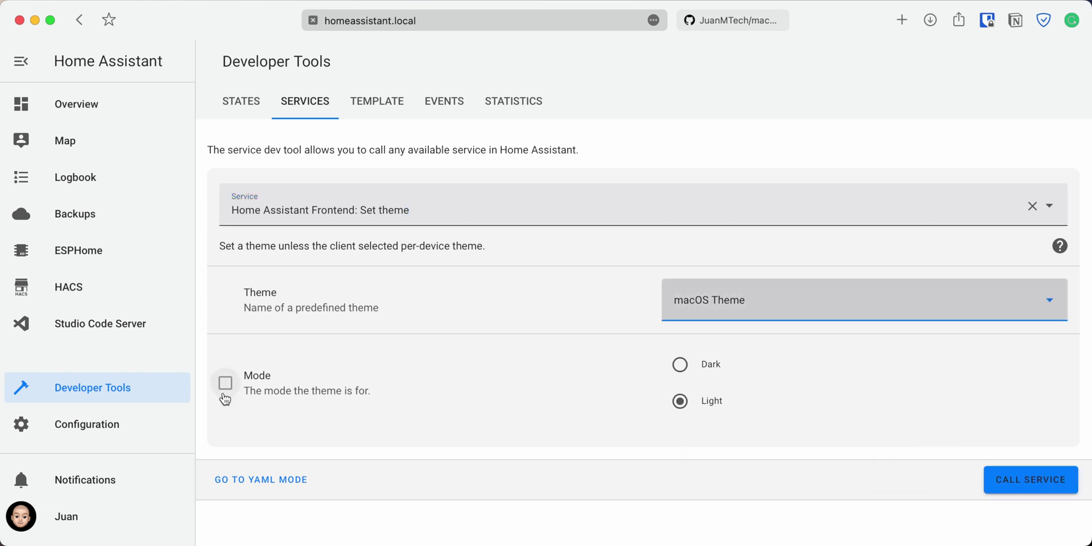
{"action": "left_click", "coordinate": [223, 398]}
{"action": "left_click", "coordinate": [678, 402]}
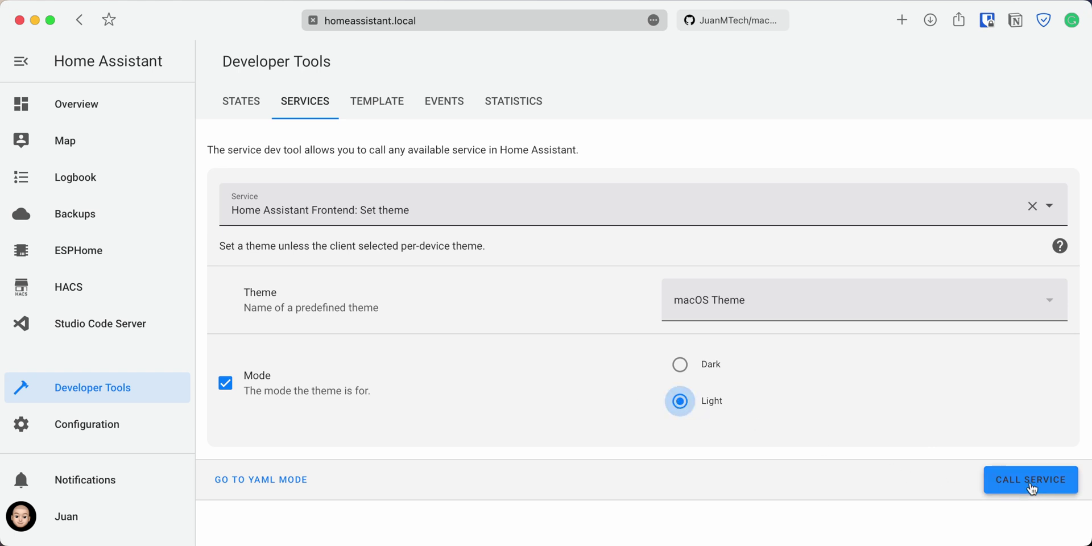
{"action": "left_click", "coordinate": [1031, 486]}
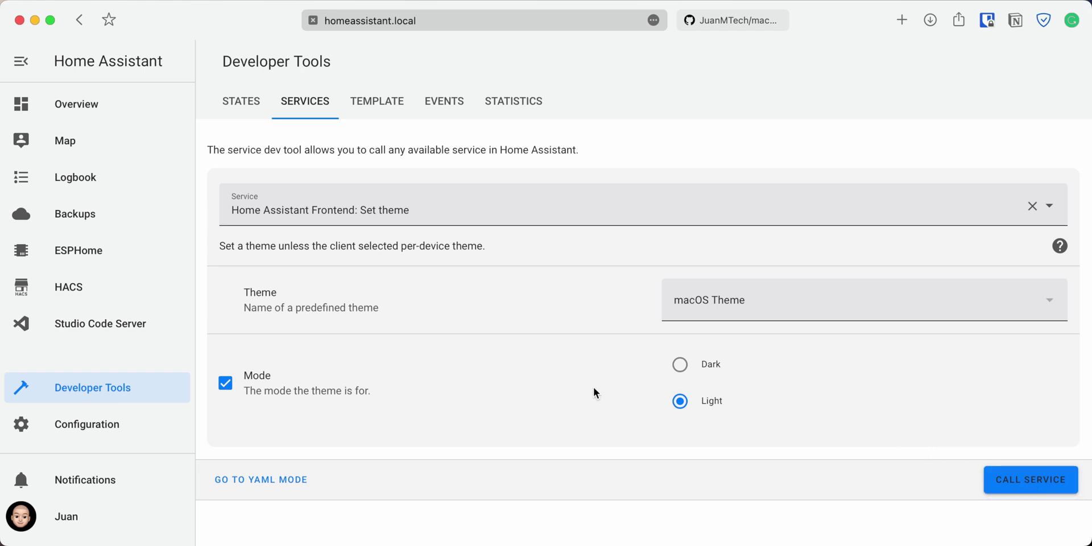
{"action": "left_click", "coordinate": [679, 365]}
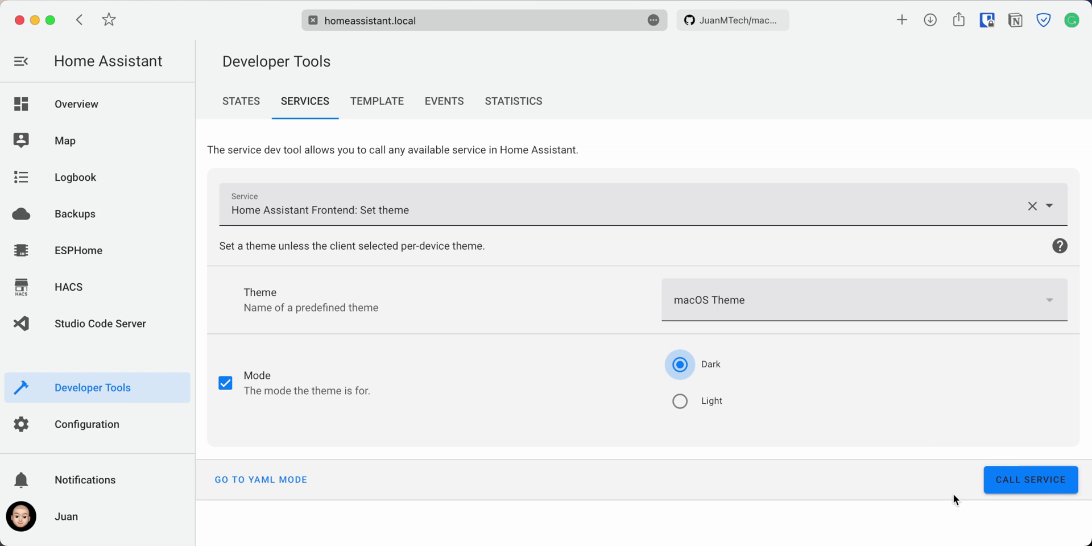
{"action": "left_click", "coordinate": [990, 488]}
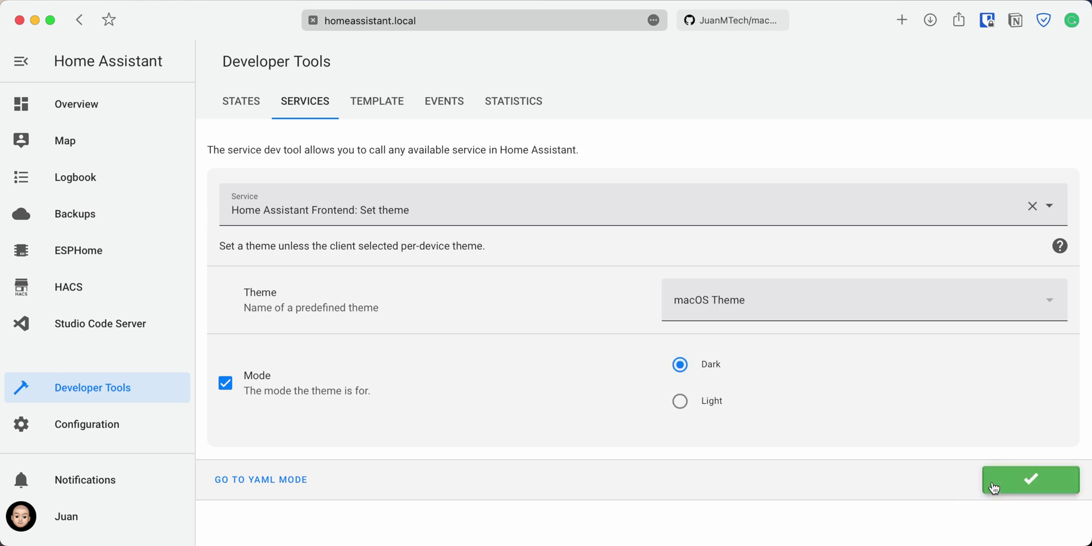
Set the profile theme to Backend-selected and return to the Overview dashboard
{"action": "left_click", "coordinate": [70, 515]}
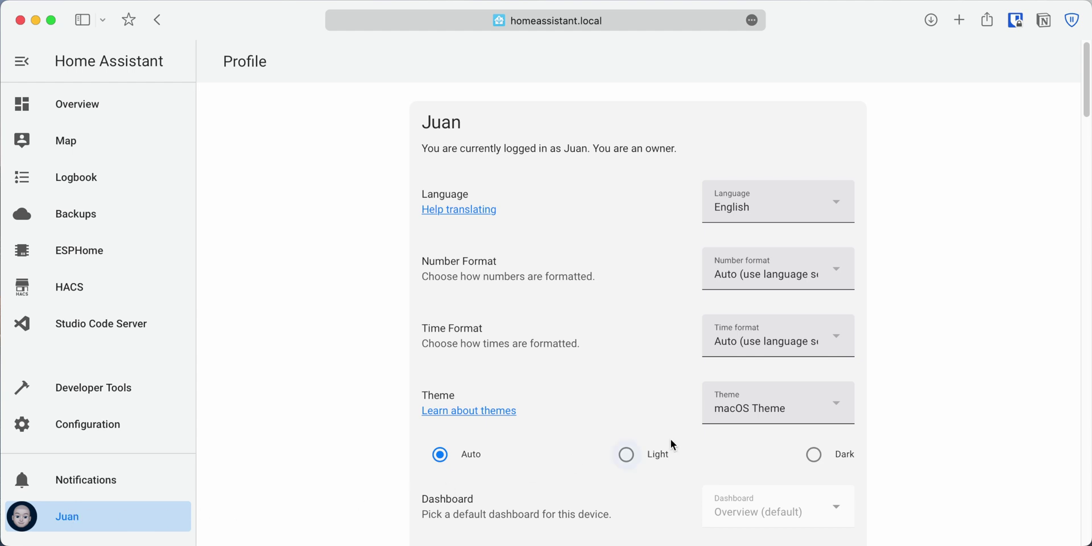
{"action": "left_click", "coordinate": [770, 407]}
{"action": "scroll", "coordinate": [776, 341], "scroll_direction": "up", "scroll_amount": 1}
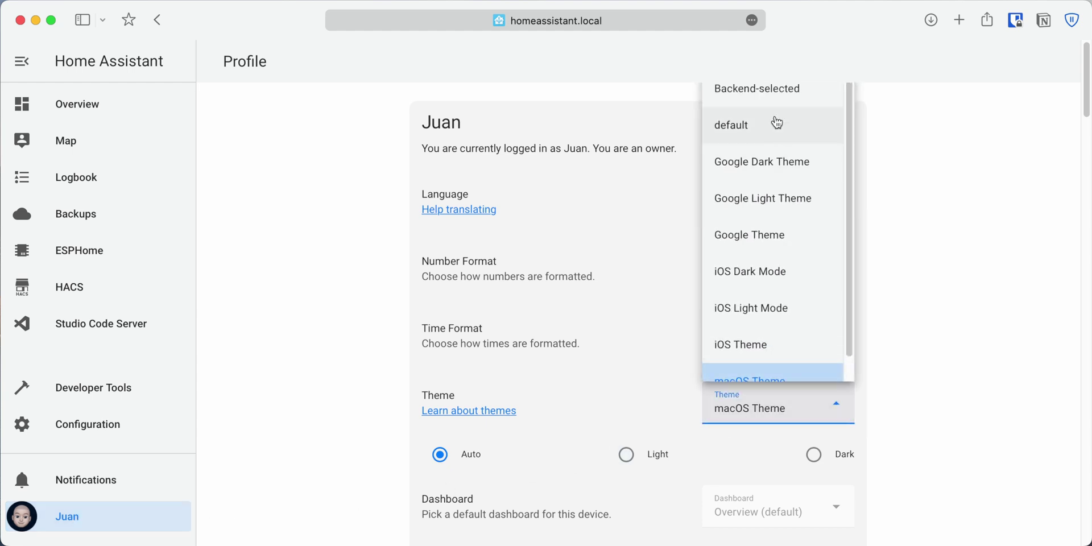
{"action": "left_click", "coordinate": [772, 93]}
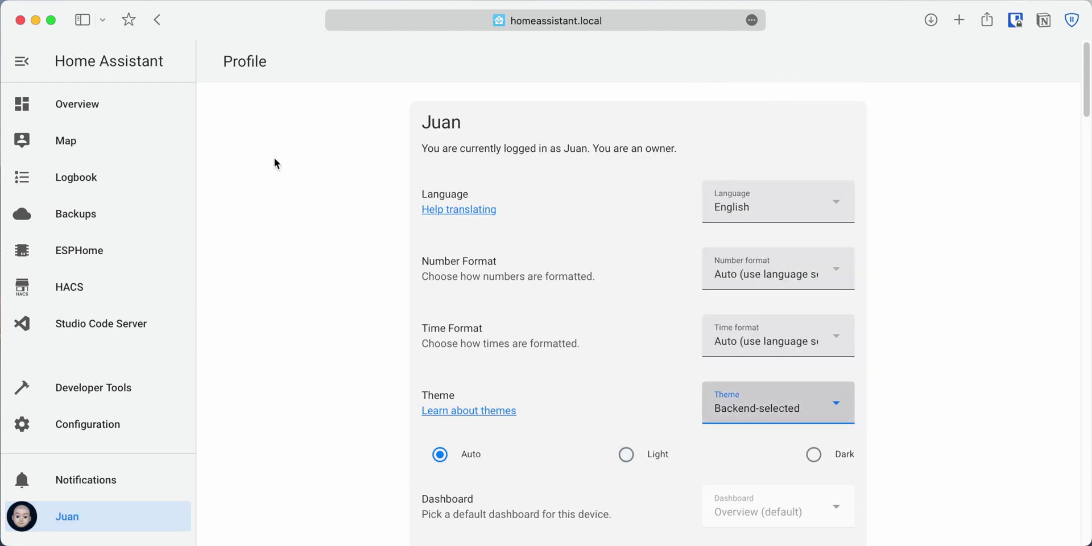
{"action": "left_click", "coordinate": [84, 103]}
Turn on macOS Dark Mode from the Control Center's Display settings
{"action": "left_click", "coordinate": [960, 1]}
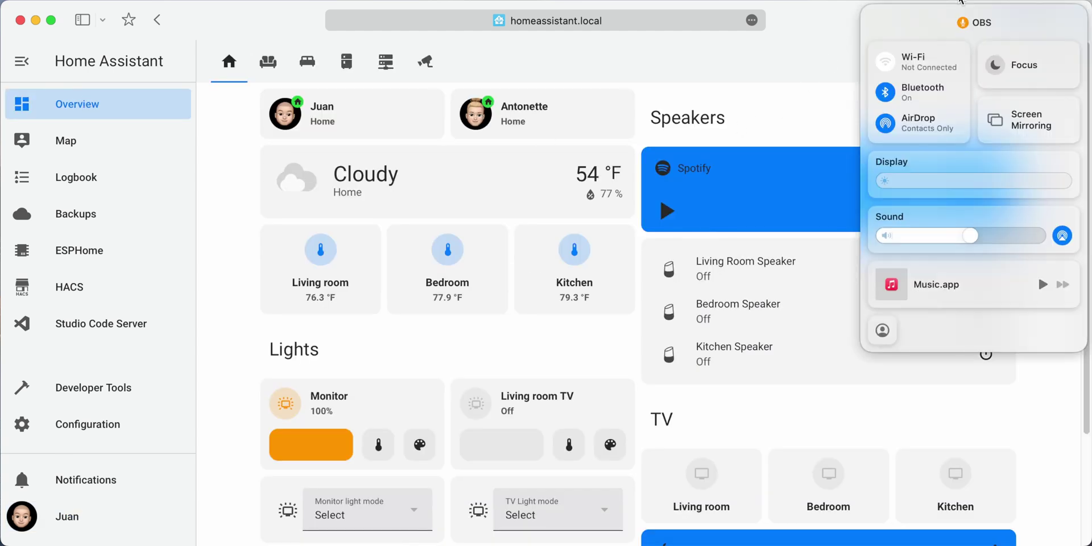
{"action": "left_click", "coordinate": [912, 175]}
{"action": "left_click", "coordinate": [913, 76]}
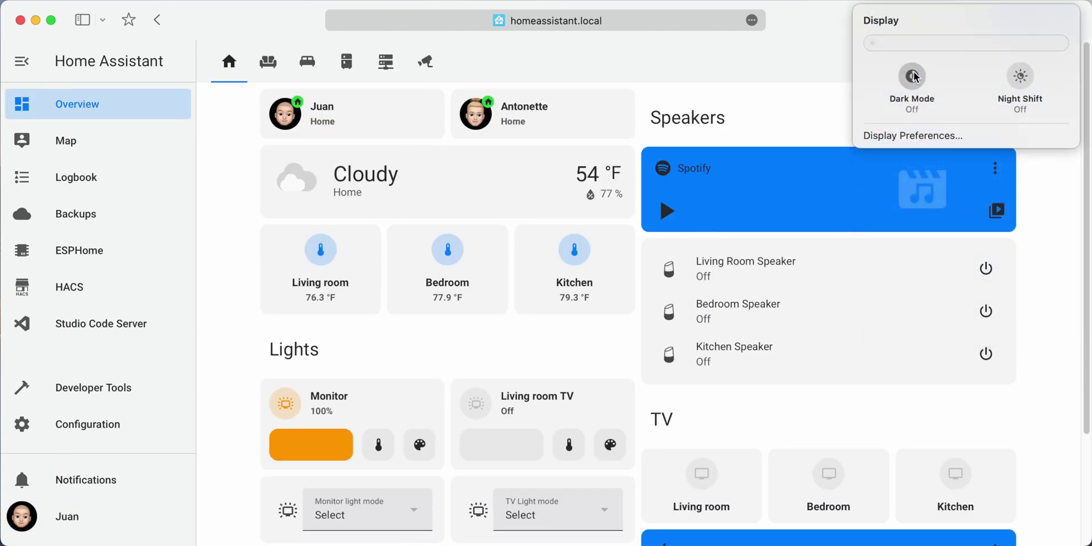